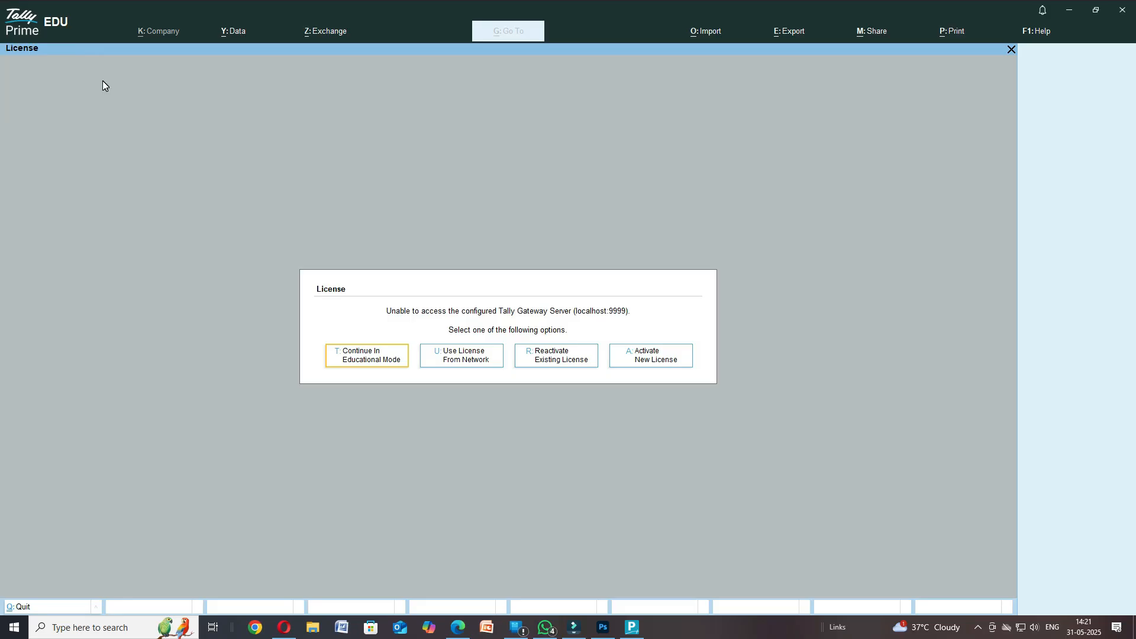
- Continue in educational mode so Rk Mobile loads at the Gateway of Tally
key("Return")
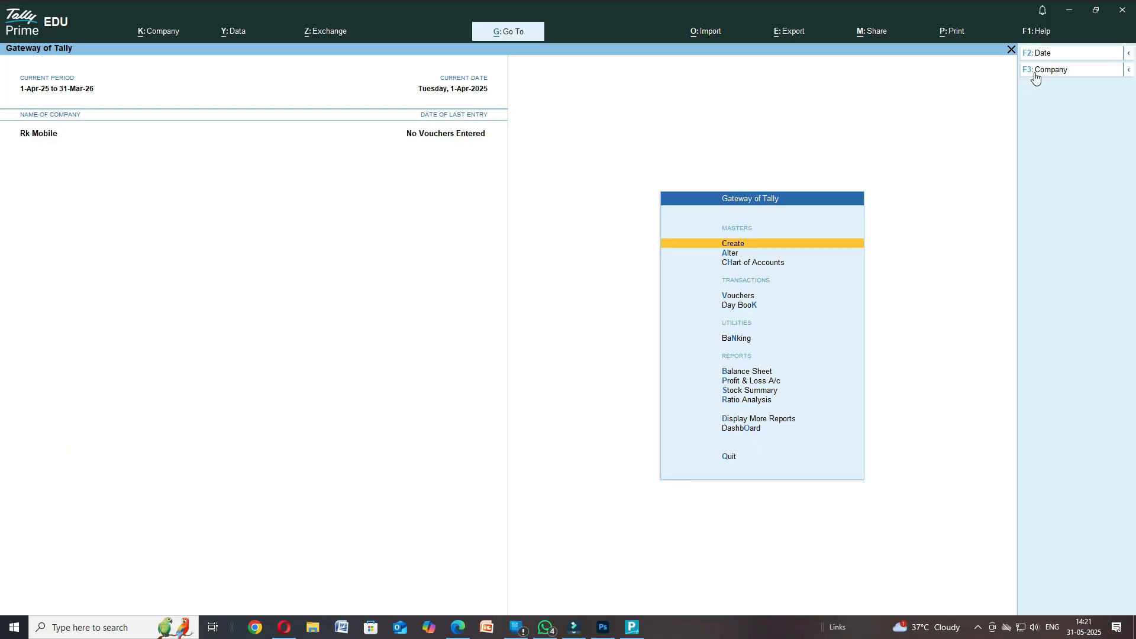
left_click(1041, 72)
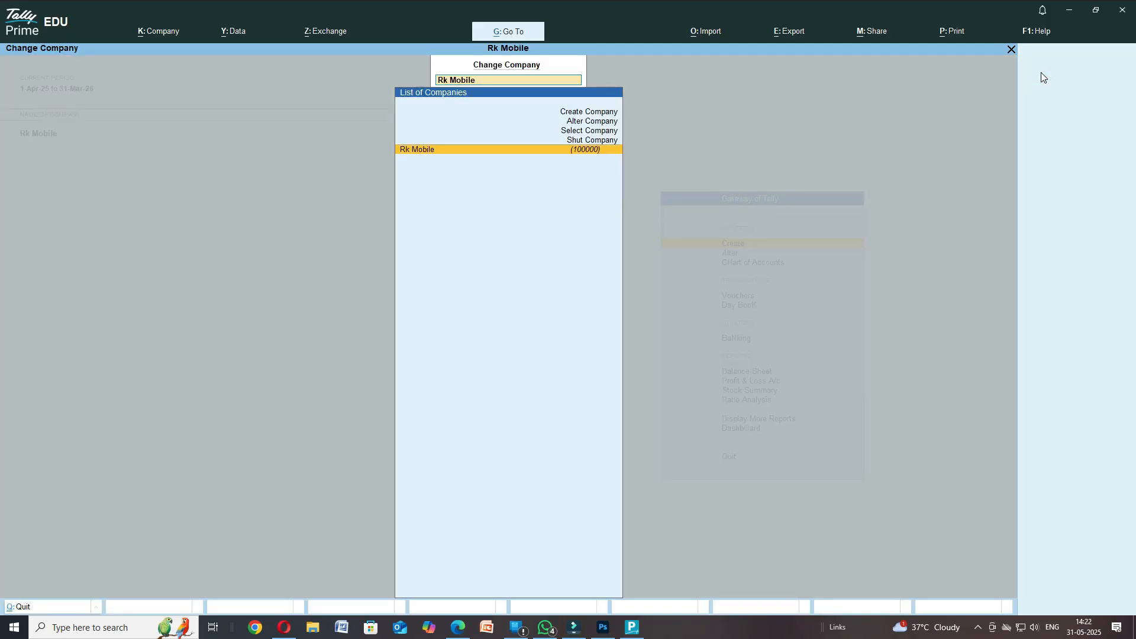
key("Up")
key("Up")
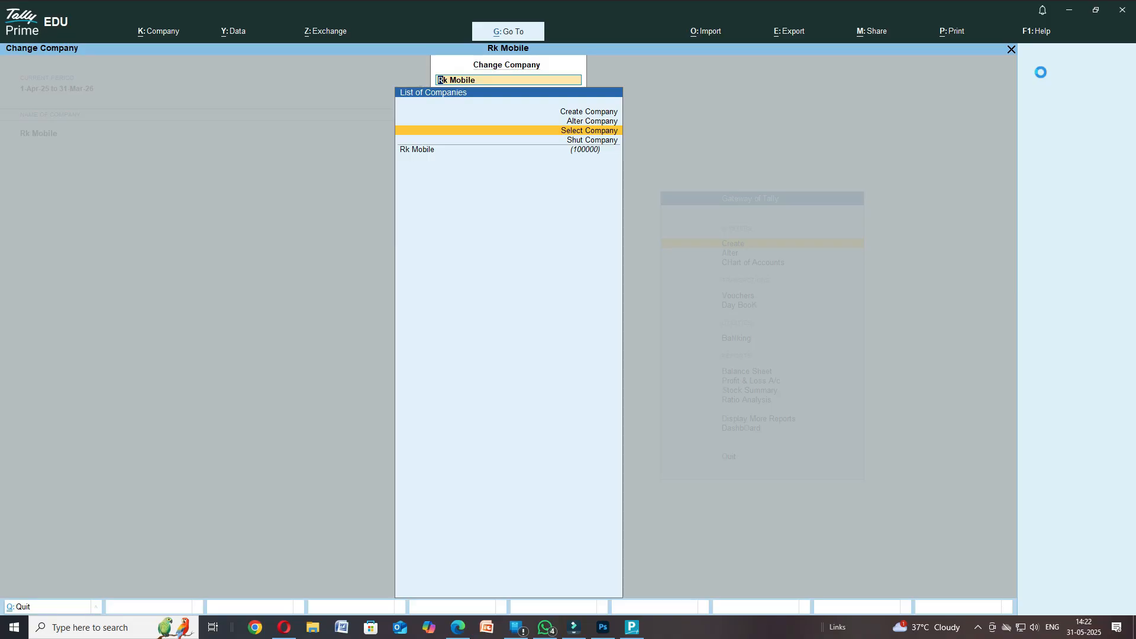
key("Return")
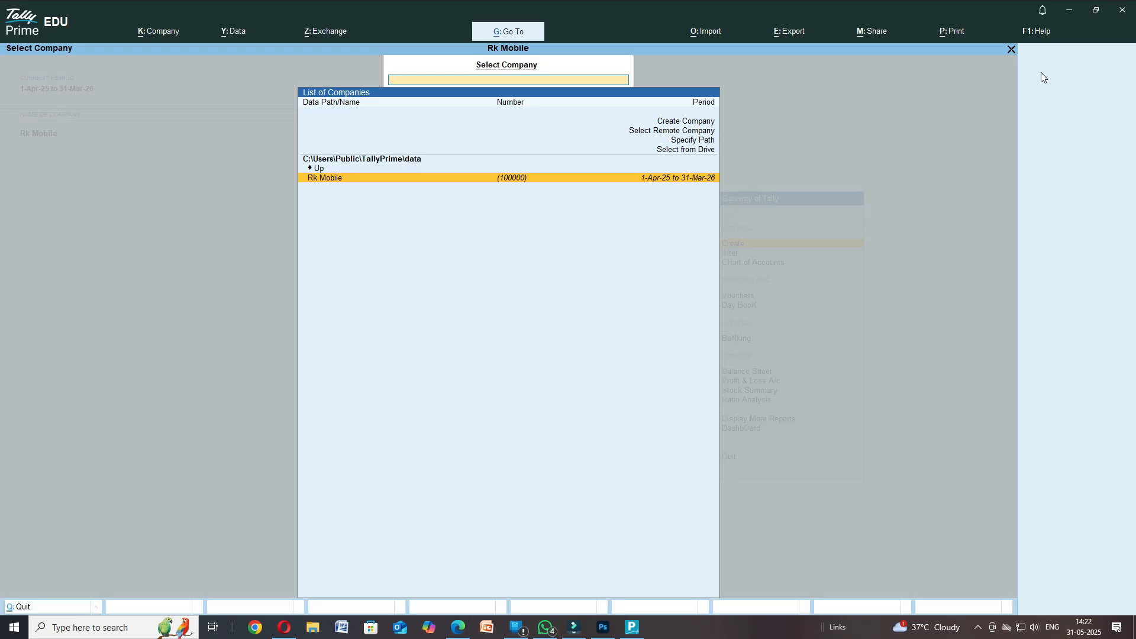
key("Return")
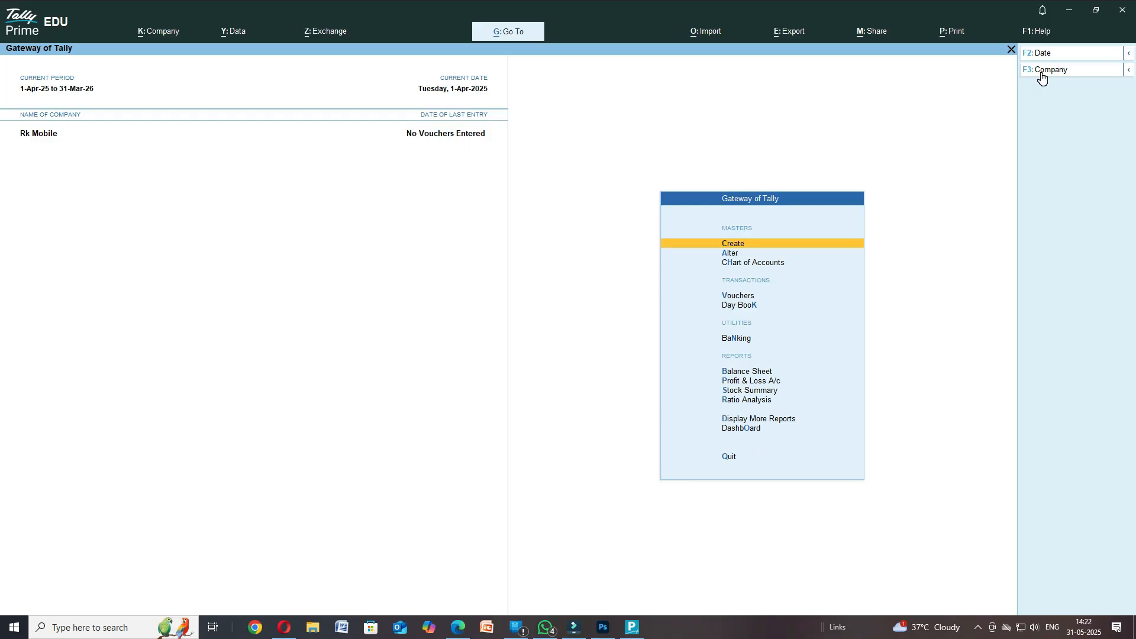
key("Down")
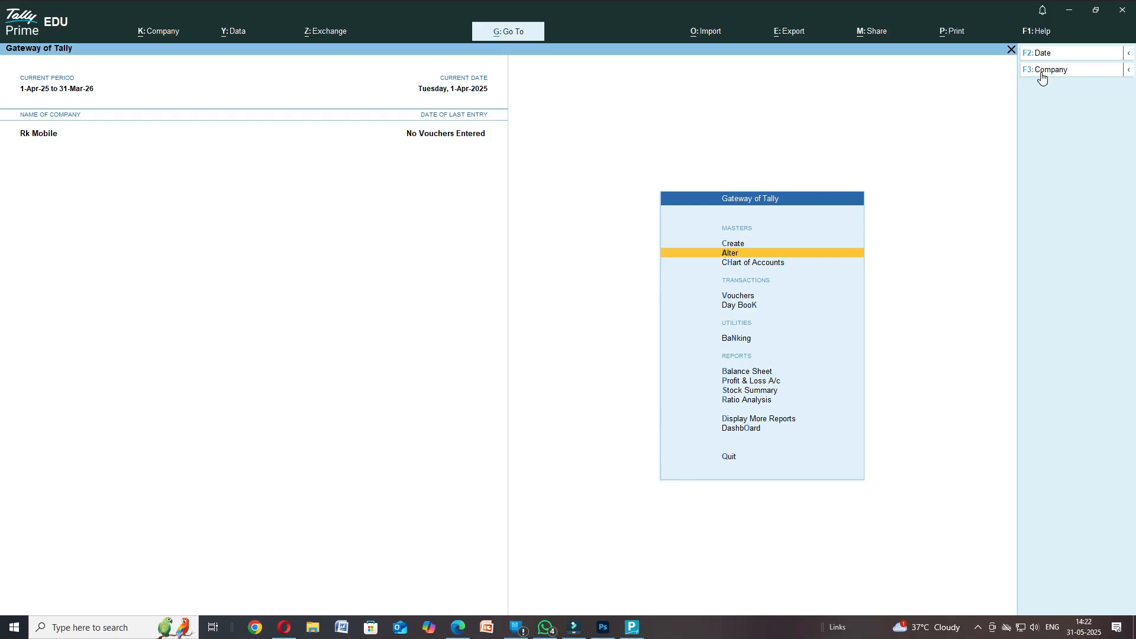
key("Return")
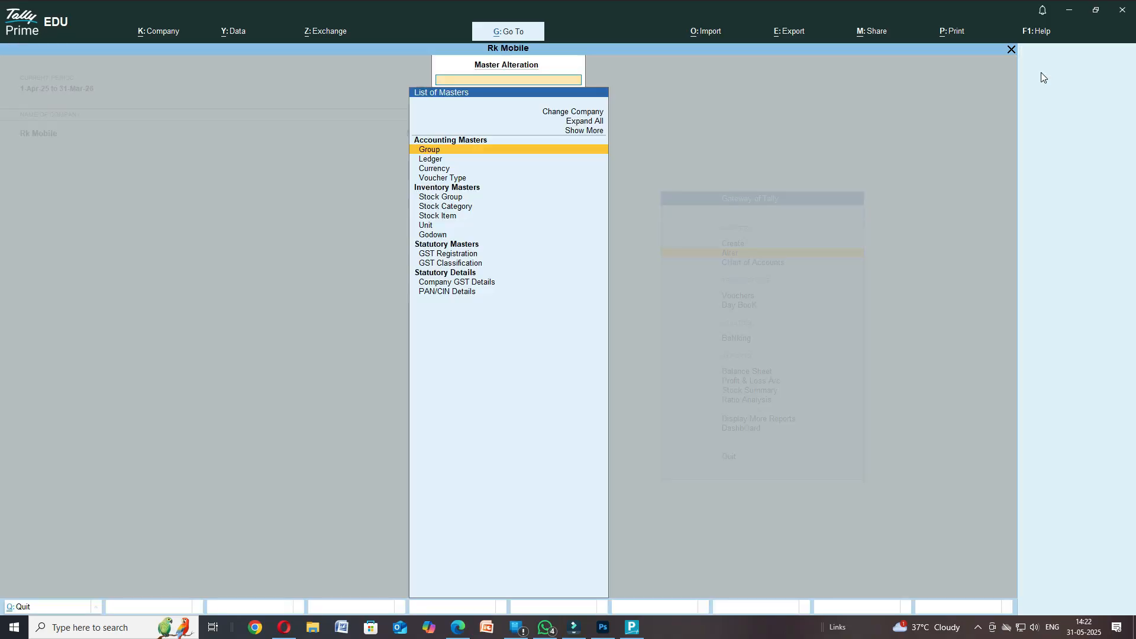
key("Down")
key("Return")
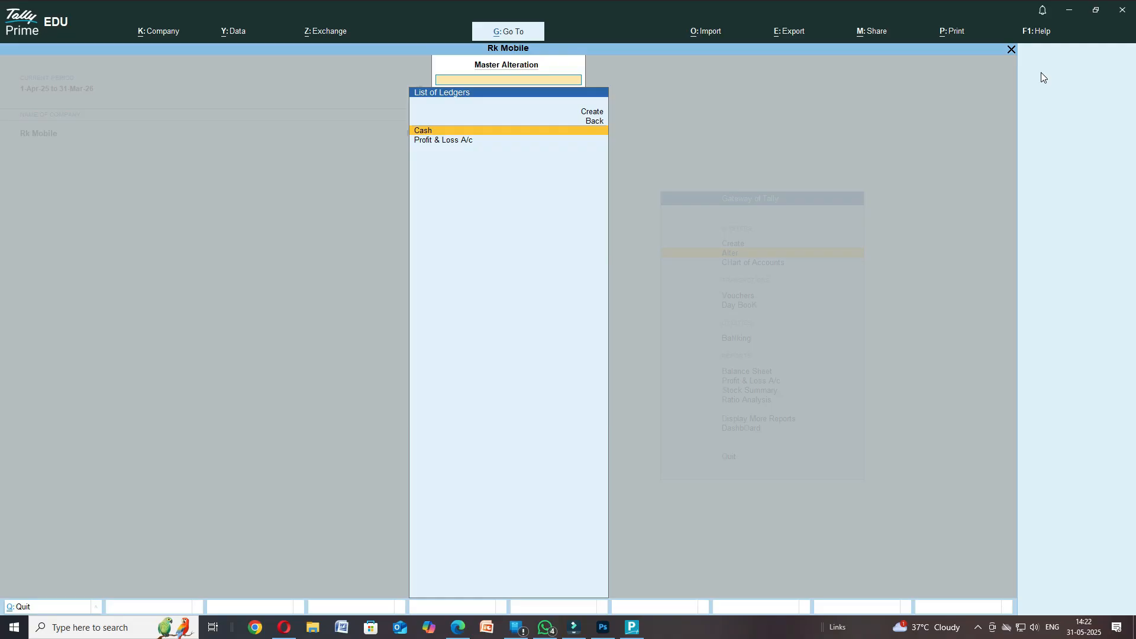
key("Up")
key("Up")
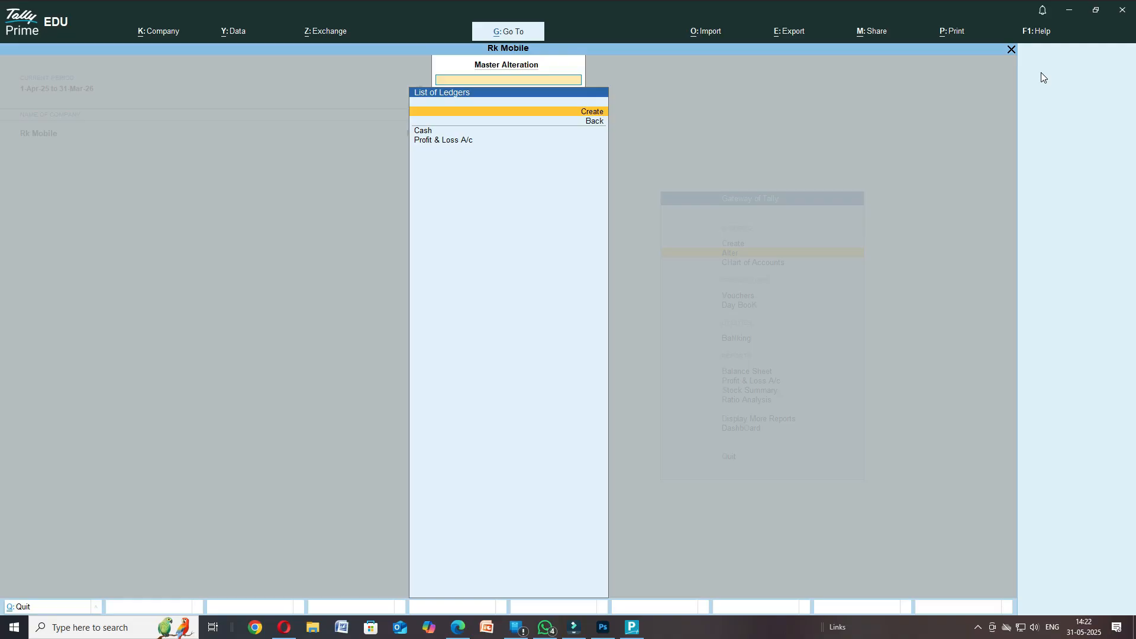
key("Escape")
key("Escape")
key("Up")
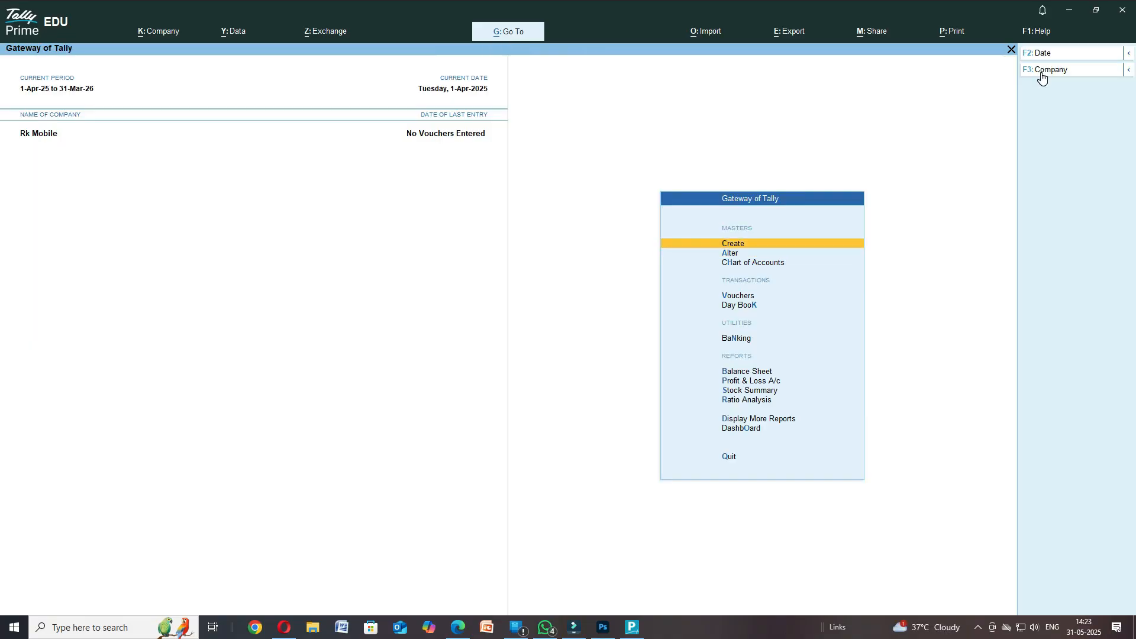
- Choose Create, then Ledger under Accounting Masters, to get a blank Ledger Creation form
key("Return")
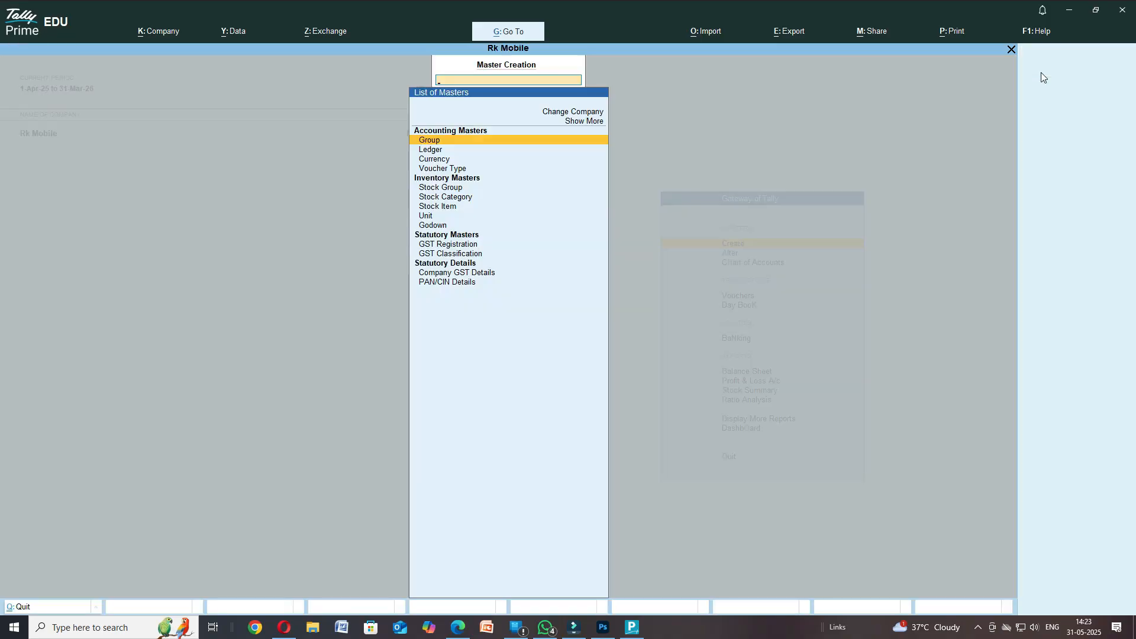
key("Down")
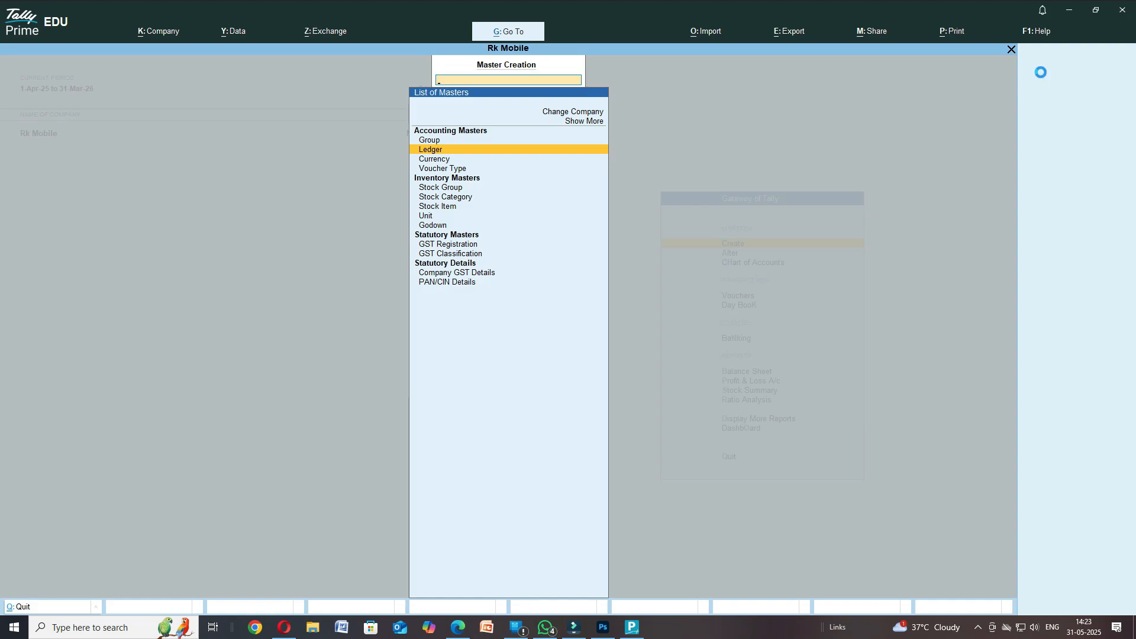
key("Return")
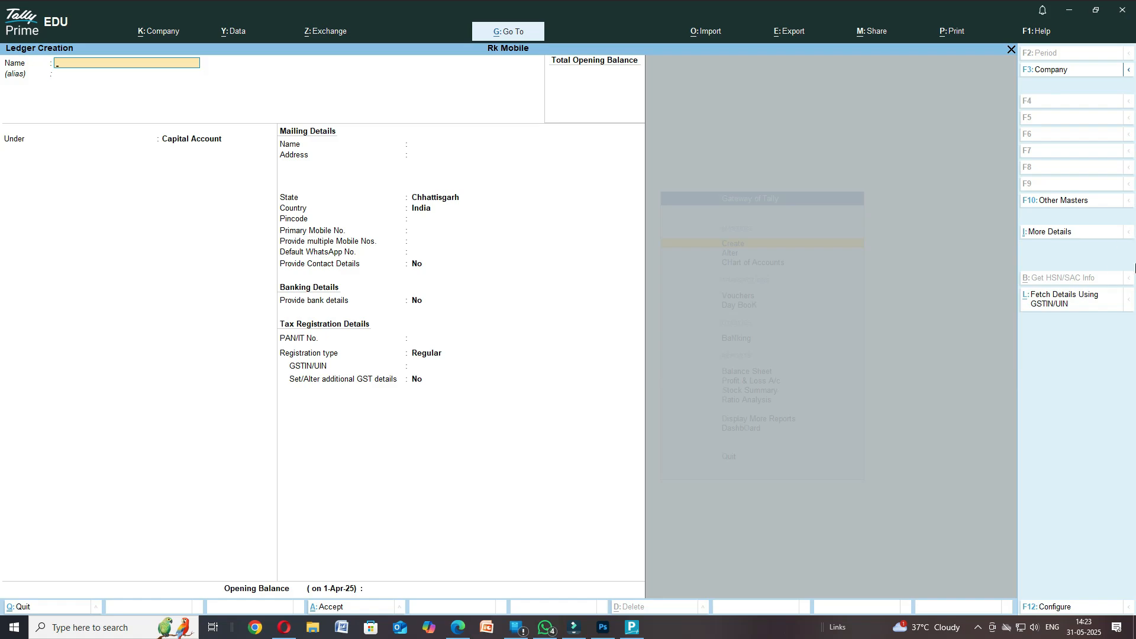
- Switch to the ebook PDF in Edge and scroll to the Chapter-5 ledger explanation on page 36
left_click(452, 621)
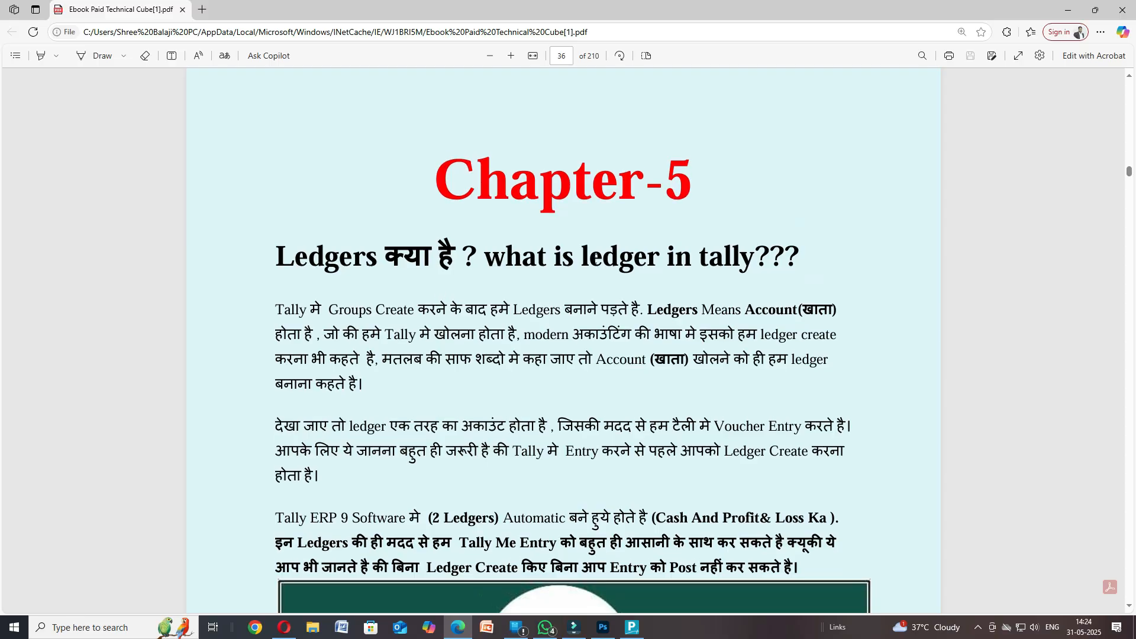
scroll(439, 250, "down", 2)
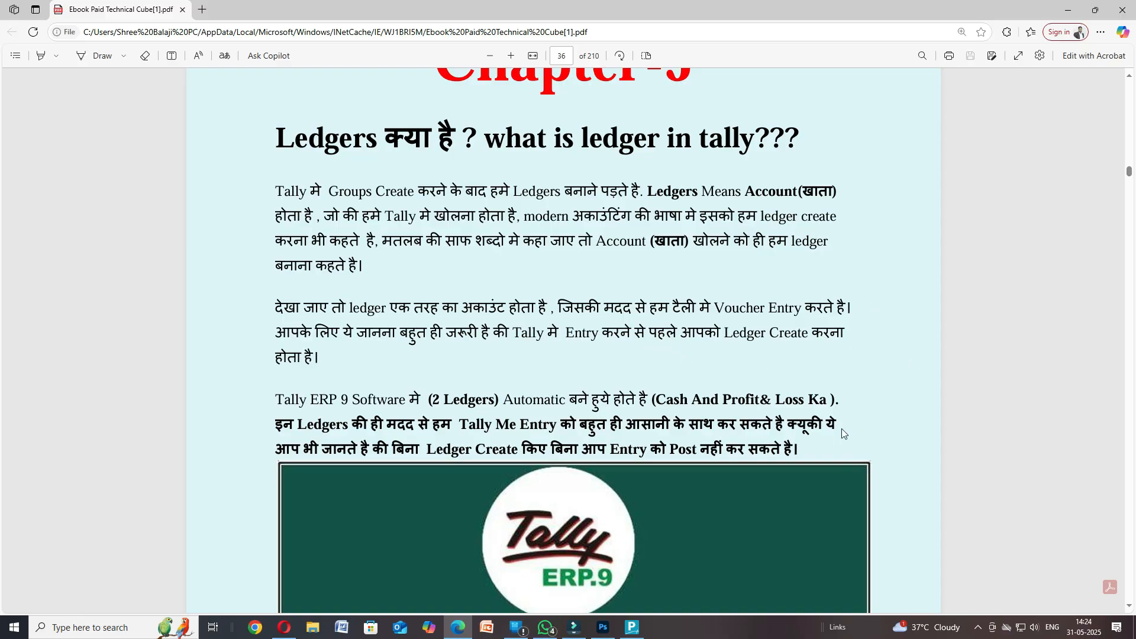
scroll(422, 406, "down", 1)
scroll(422, 406, "down", 2)
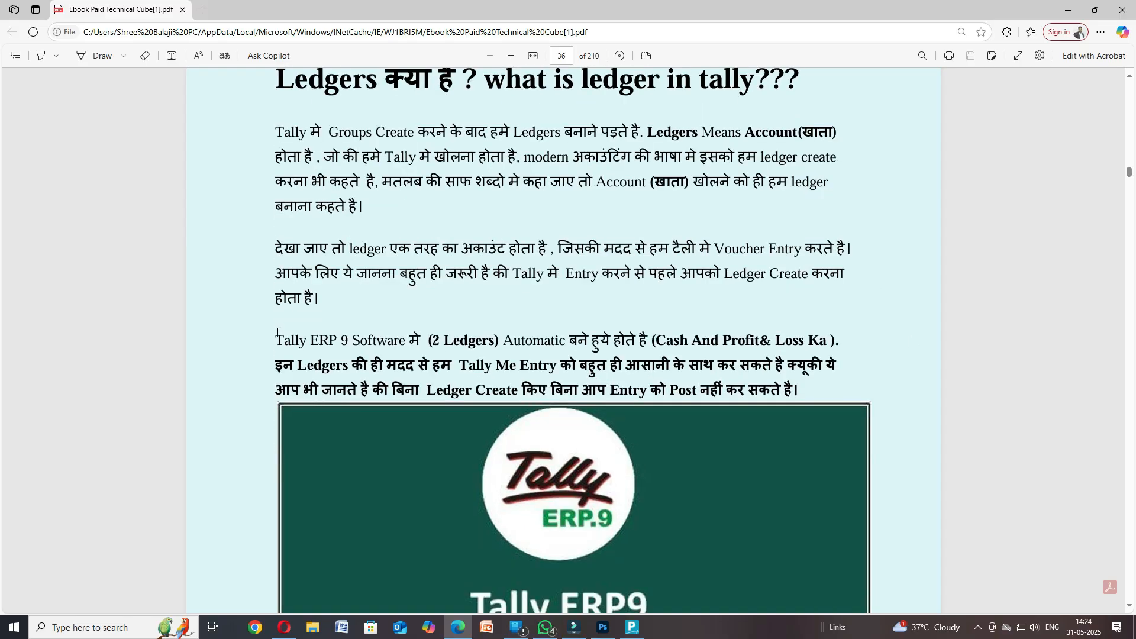
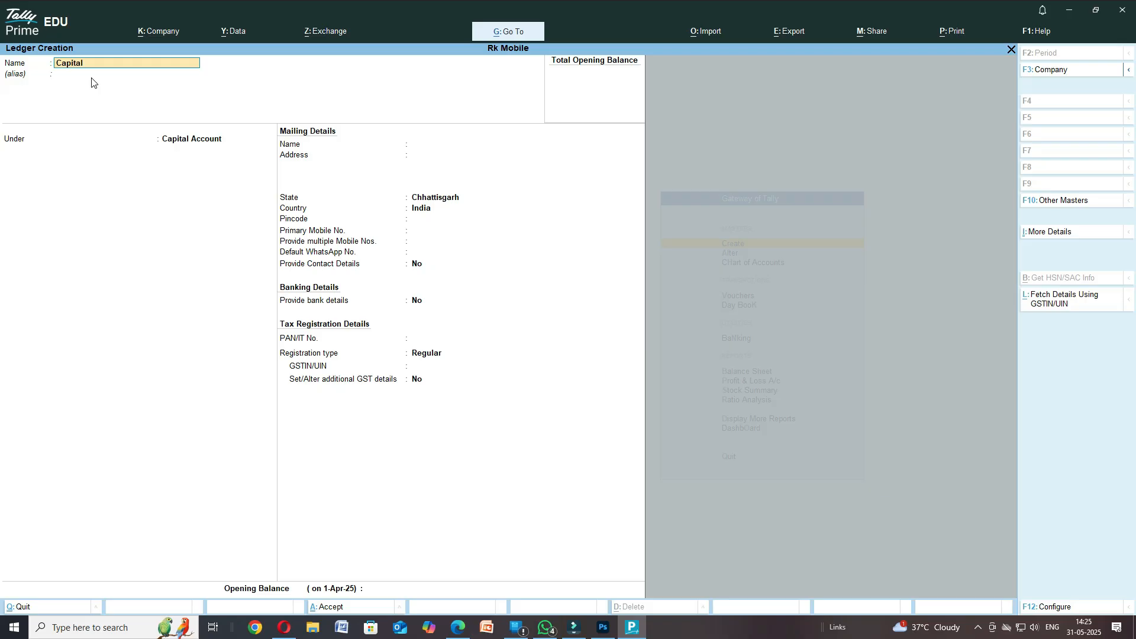
- Save the Capital ledger under the Capital Account group, accepting the remaining fields
key("Return")
key("Return")
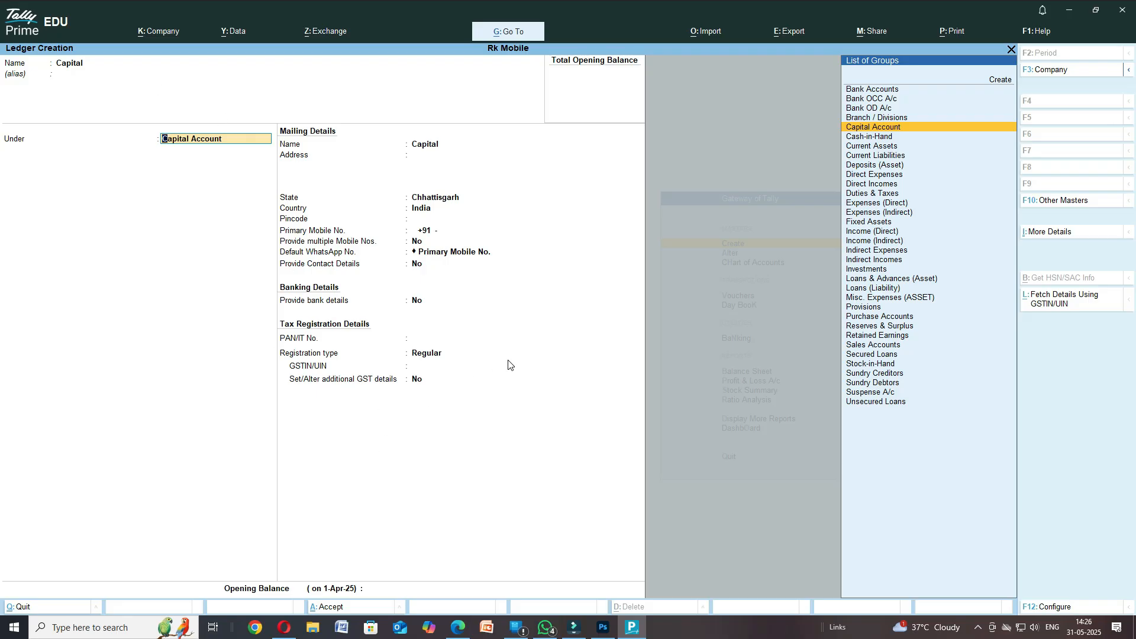
key("Return")
key("Return")
key("Return")
key("Return")
key("Return")
key("Return")
key("Return")
key("Return")
key("Return")
key("Return")
key("Return")
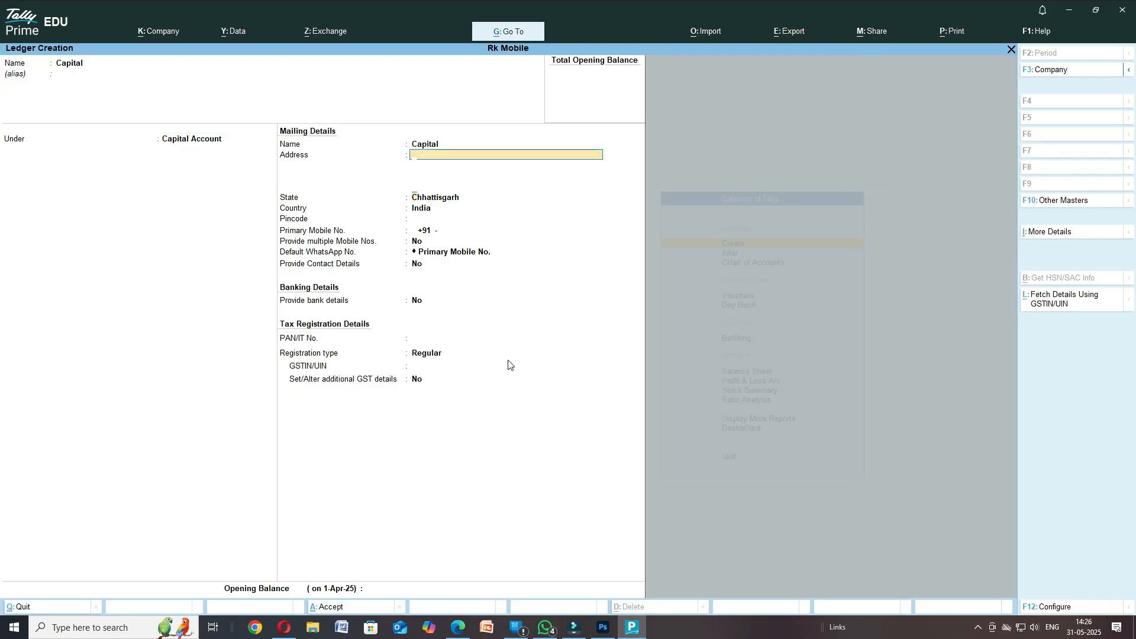
key("Return")
key("Return")
key("Return")
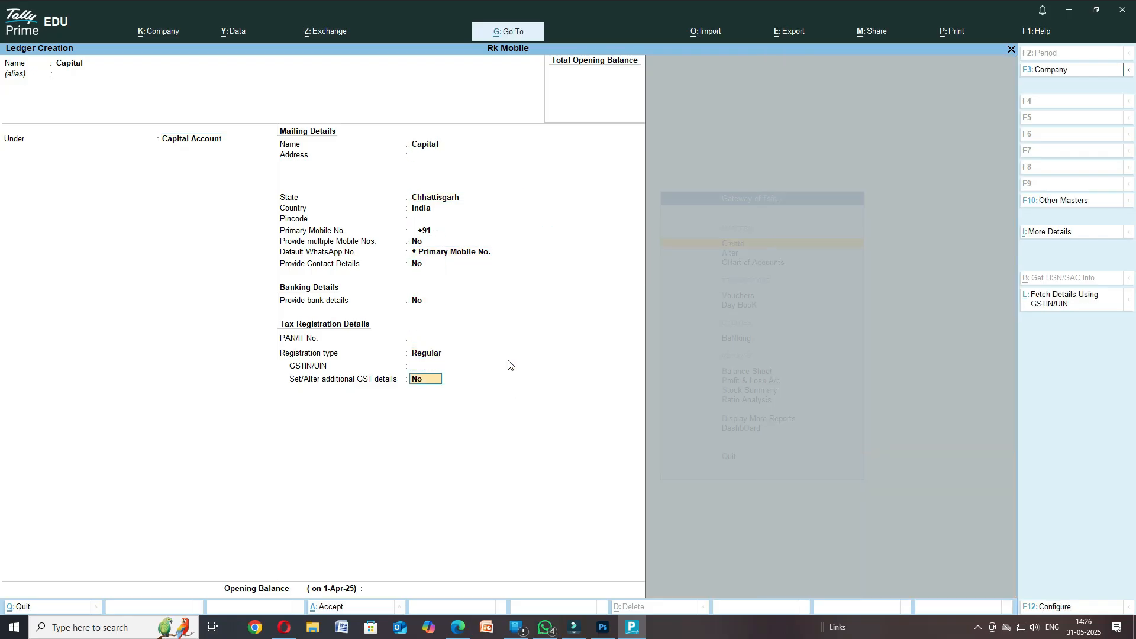
key("Return")
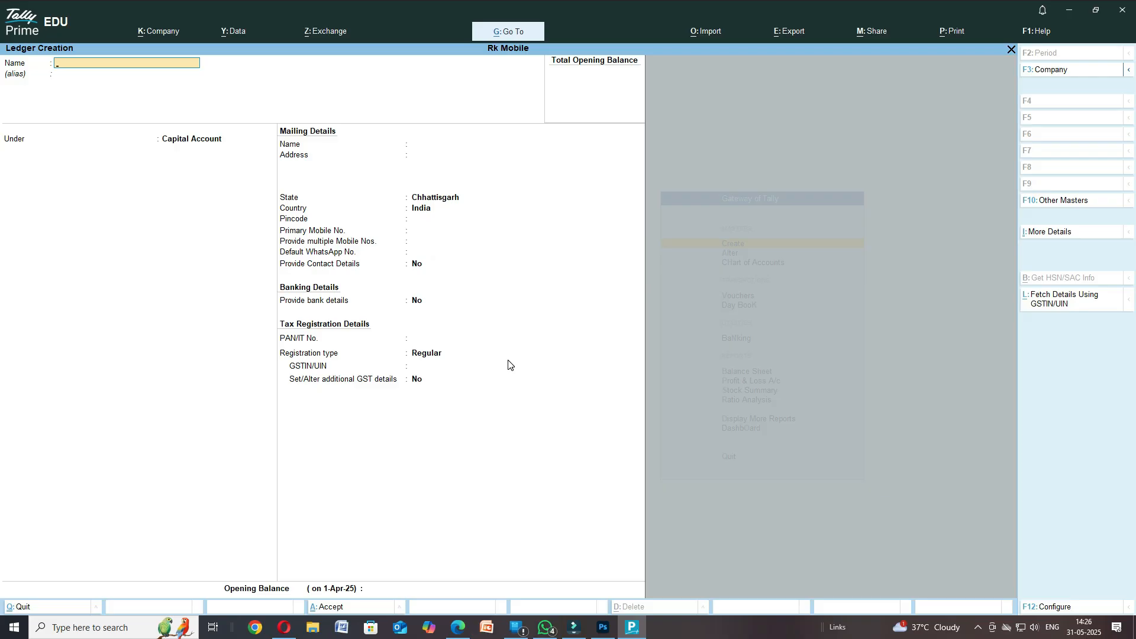
- Create a Salary Exp ledger under Indirect Expenses and save it with Ctrl+A
type("Salary ex")
key("Return")
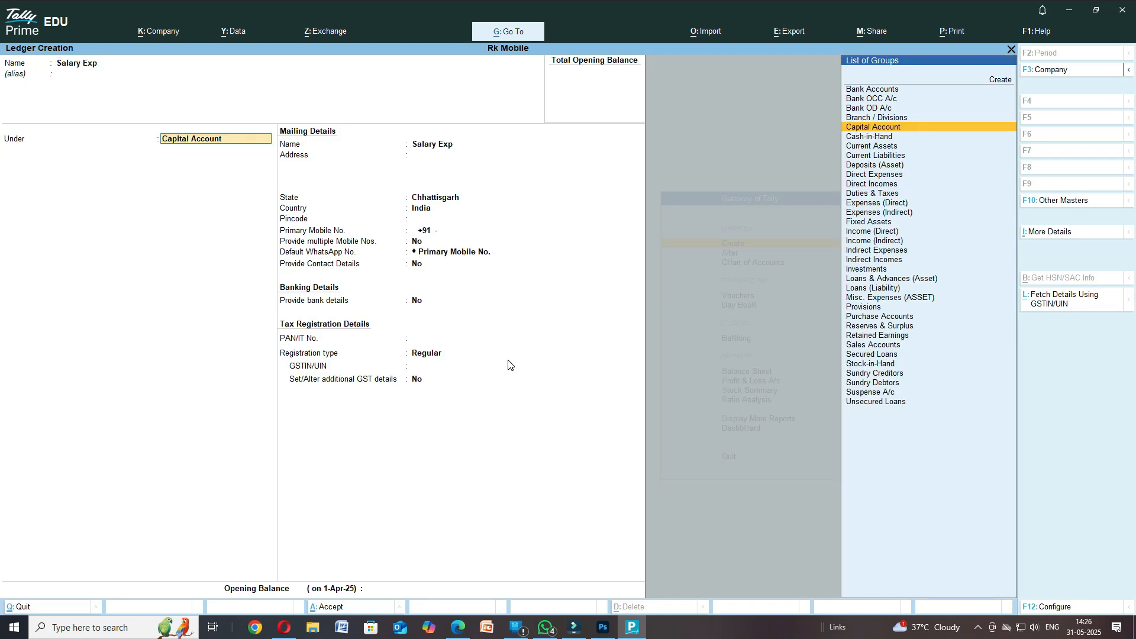
type("In")
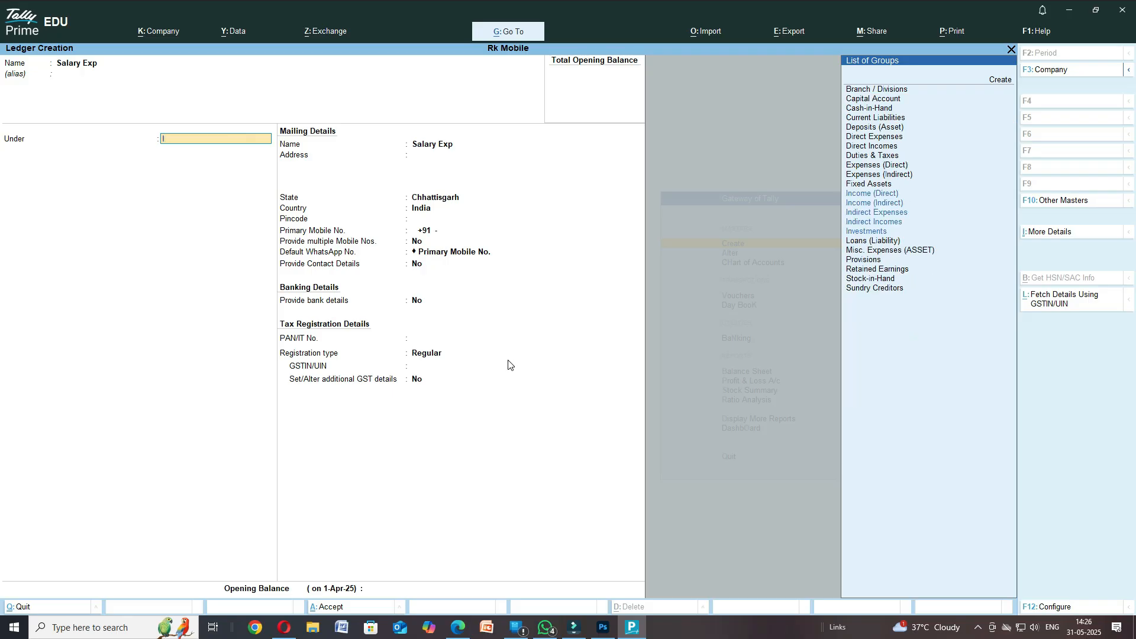
key("Down")
key("Down")
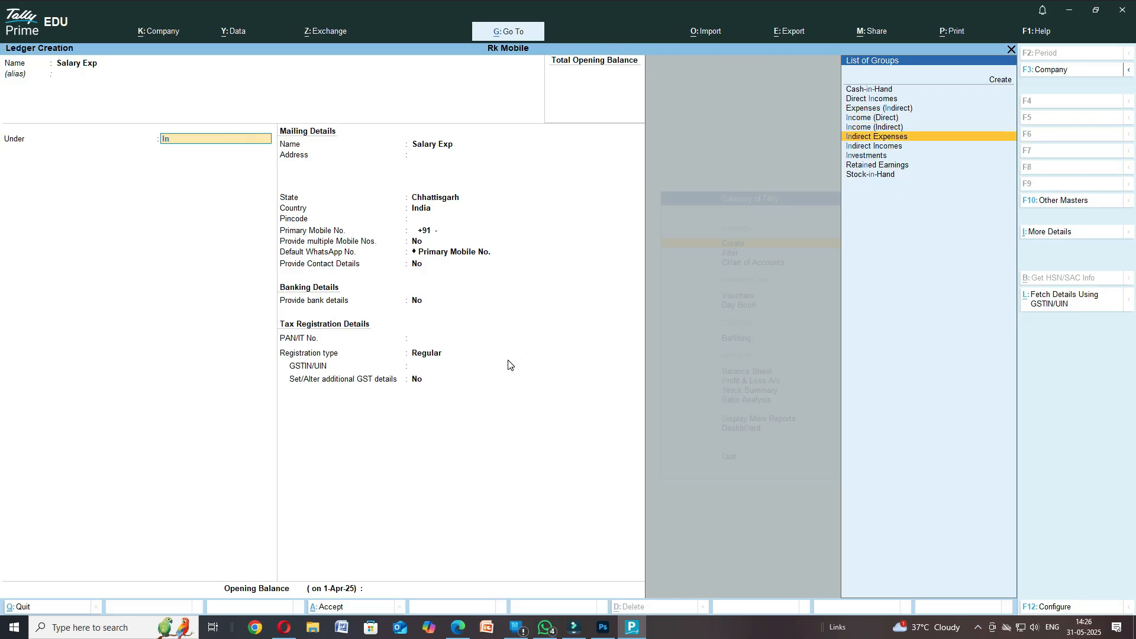
key("Return")
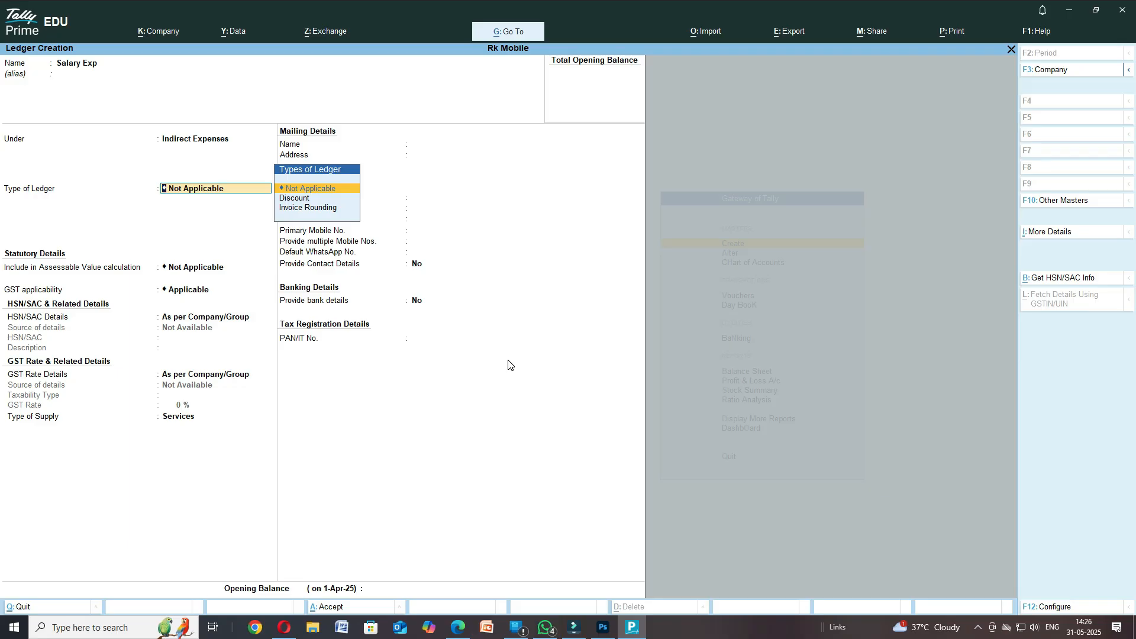
key("ctrl")
key("ctrl+a")
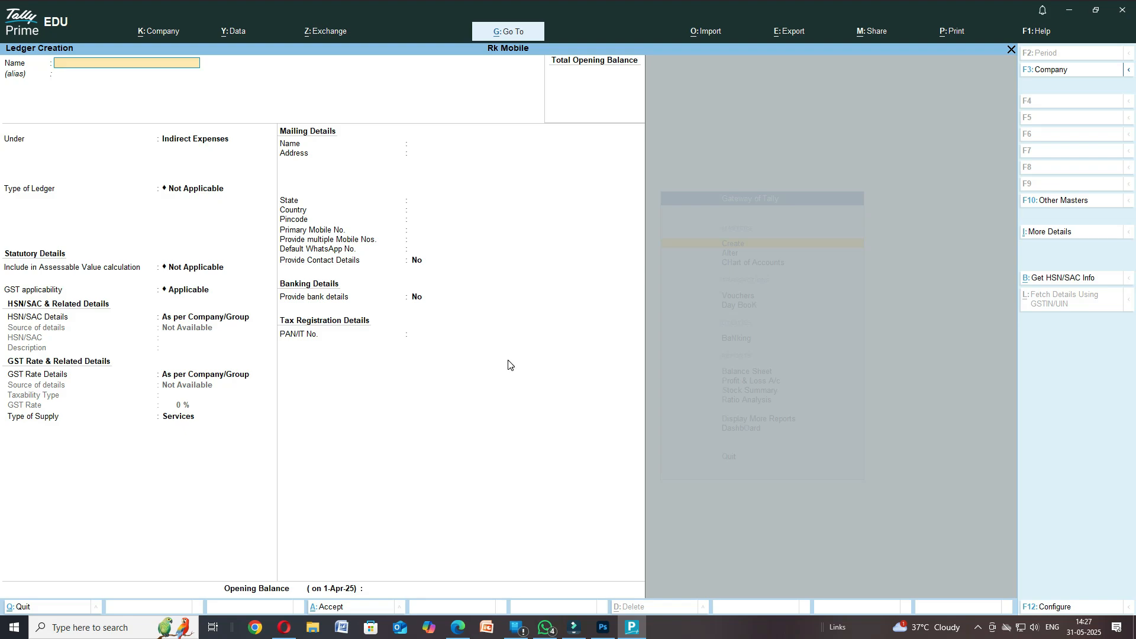
- Name the new supplier ledger and place it under Sundry Creditors
type("Rakesh Mobile")
key("Return")
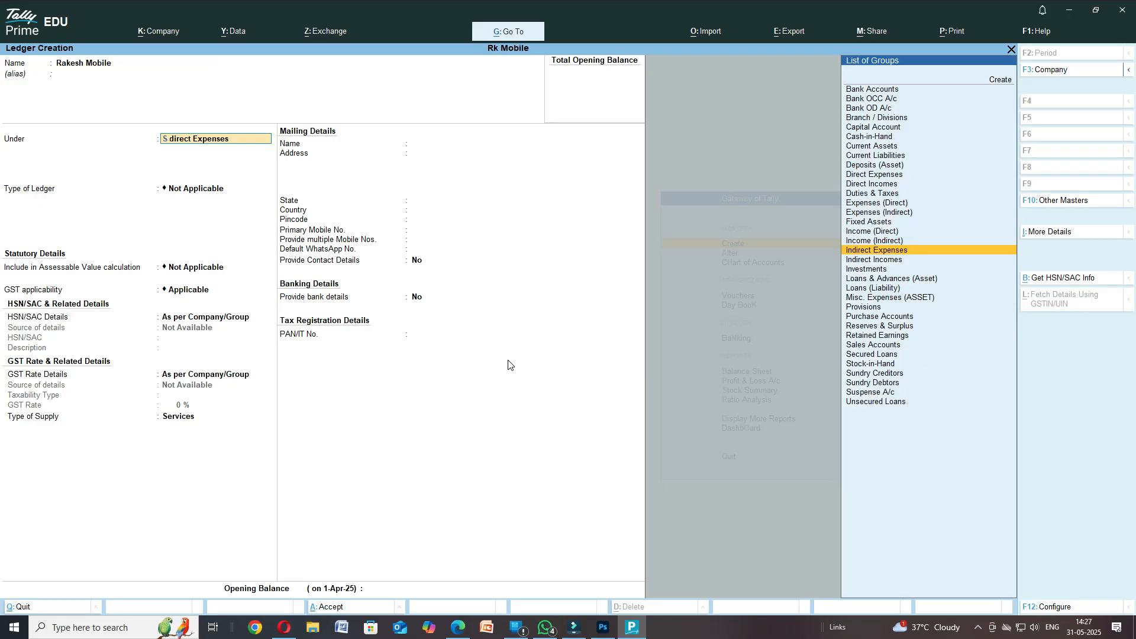
type("Sun")
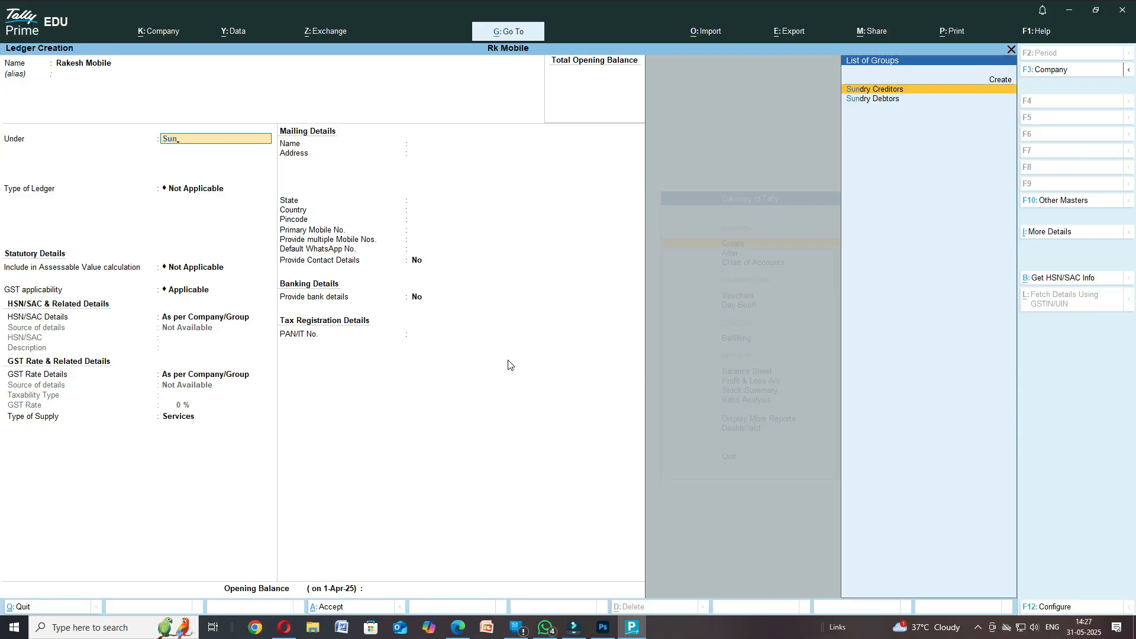
key("Return")
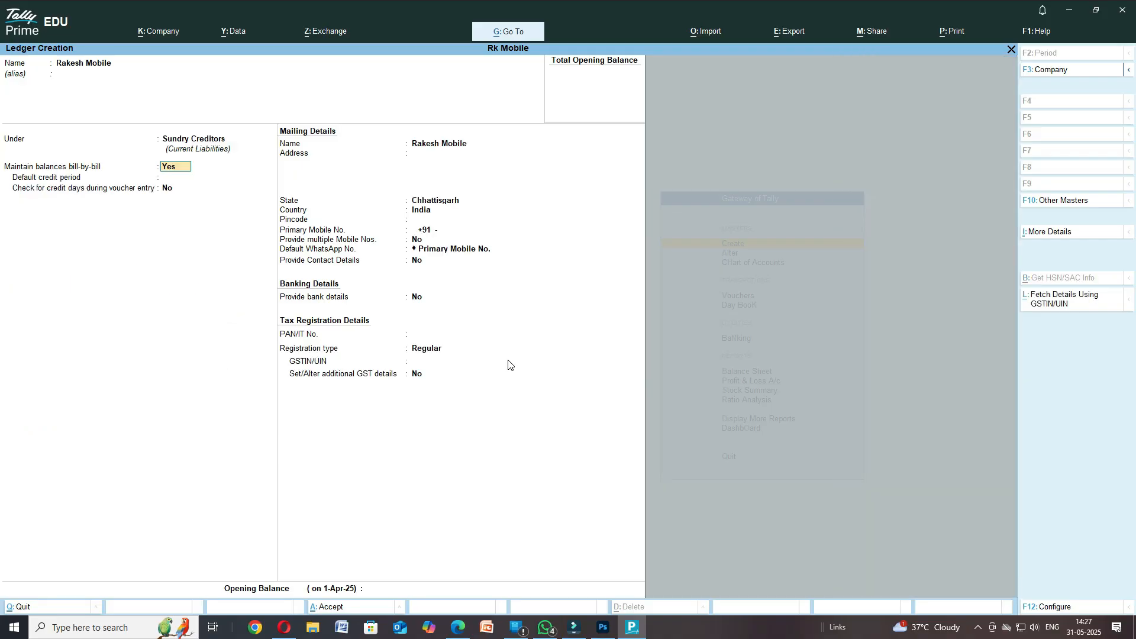
- Give the supplier address Raipur and state Chhattisgarh, then save the ledger
key("Return")
key("Return")
key("Return")
key("Return")
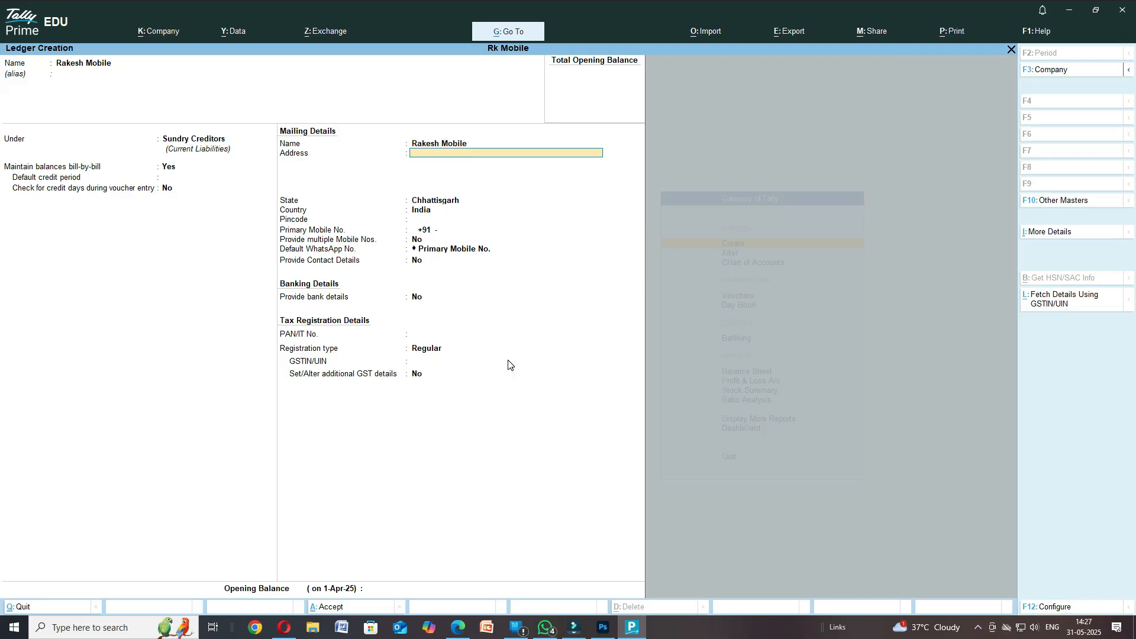
type("Raipur")
key("Return")
key("Return")
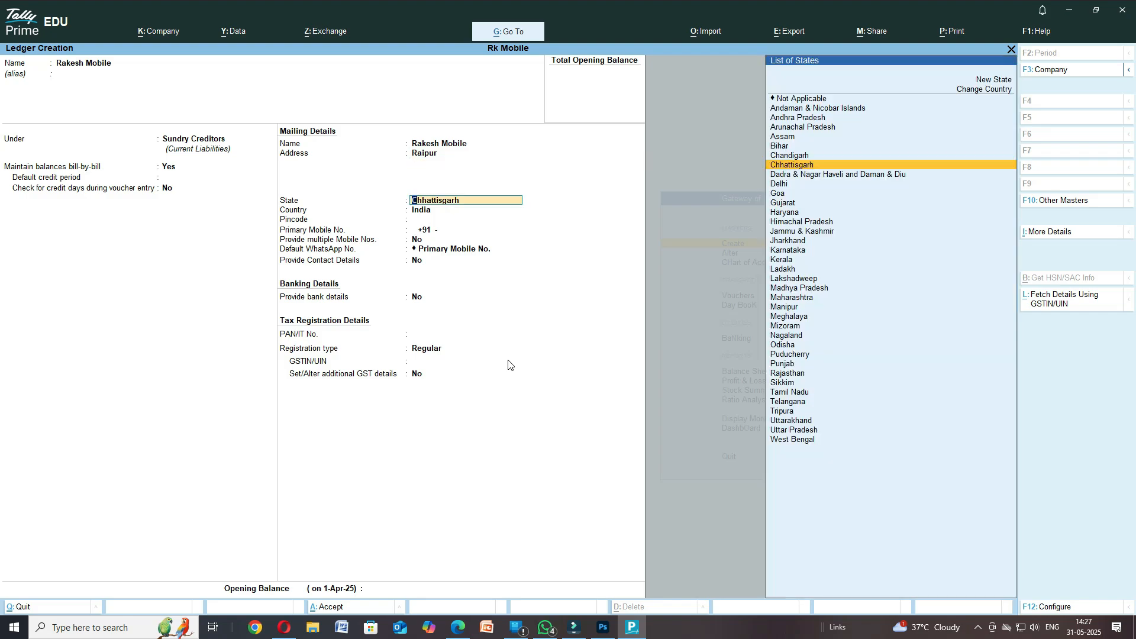
key("Return")
key("Return")
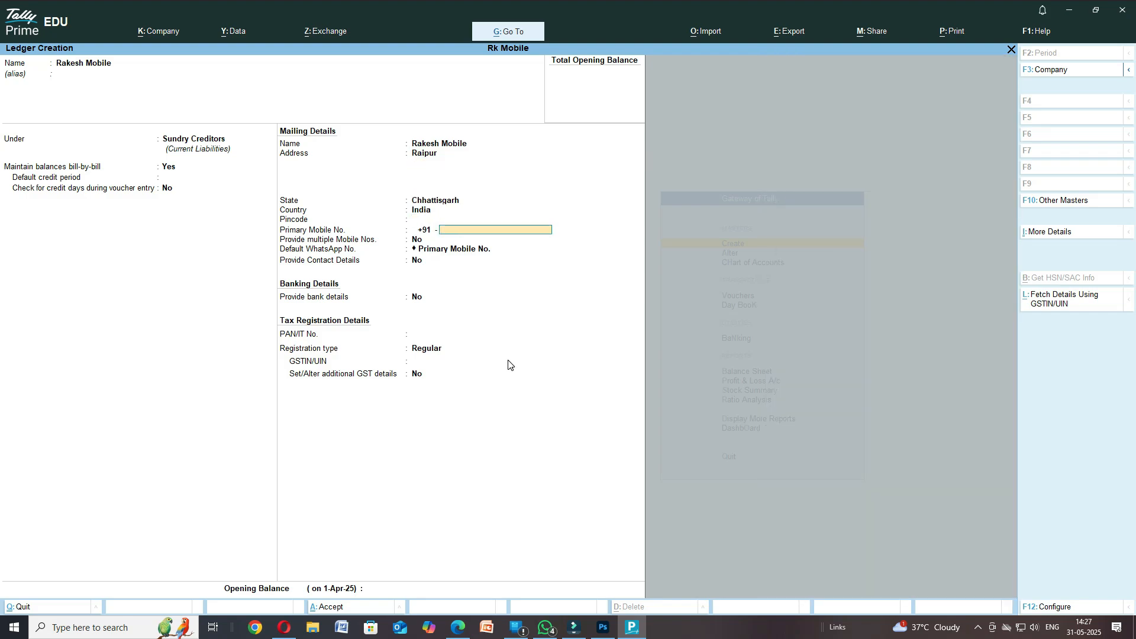
key("Return")
key("Return")
key("Return")
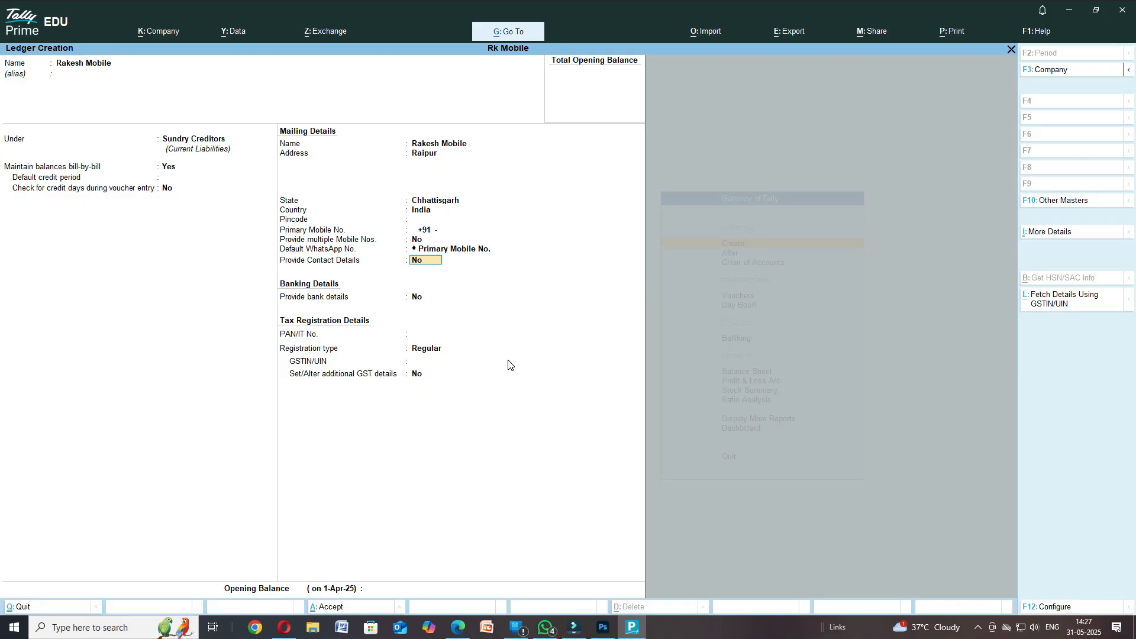
key("Return")
key("Return")
key("Return")
key("Return")
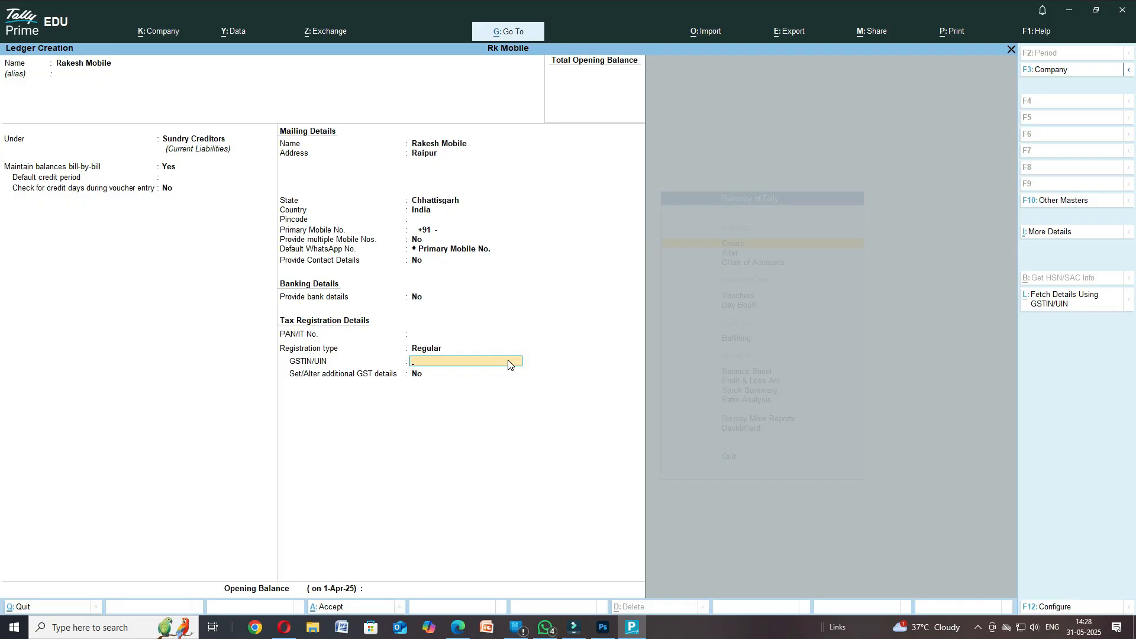
key("ctrl+a")
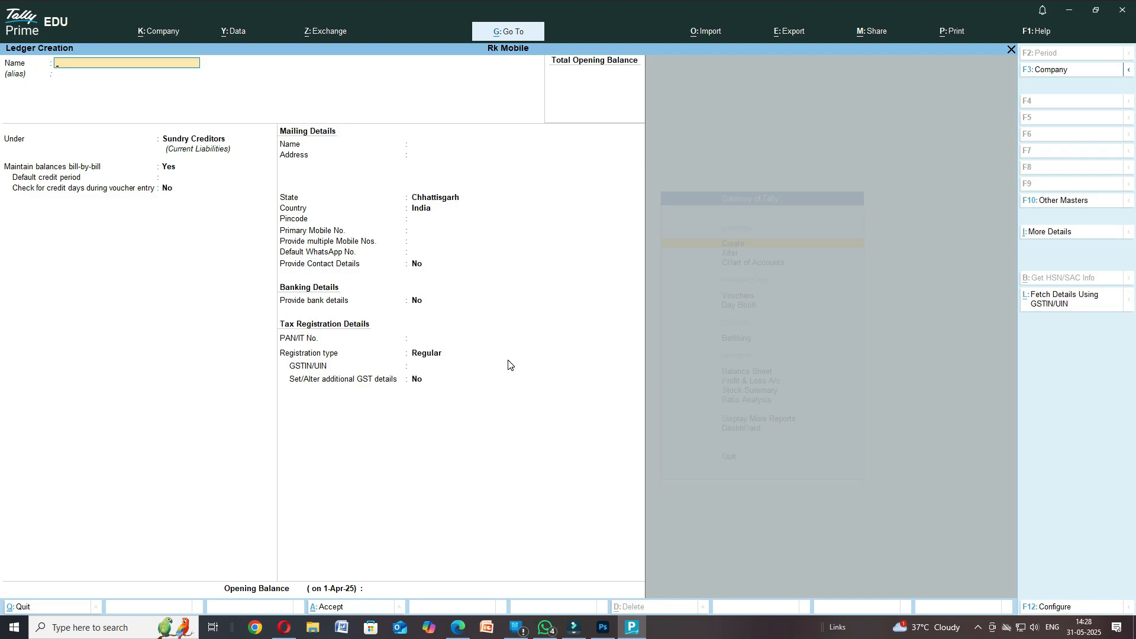
- Enter the customer's name and place the ledger under Sundry Debtors
key("Return")
key("Return")
type("Sun")
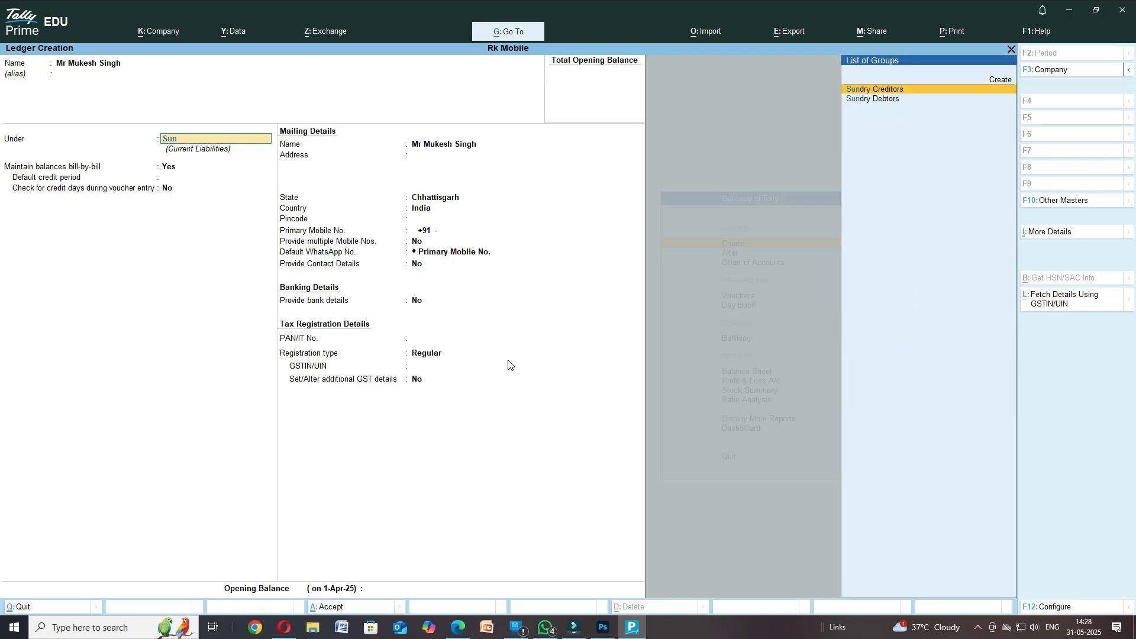
key("Down")
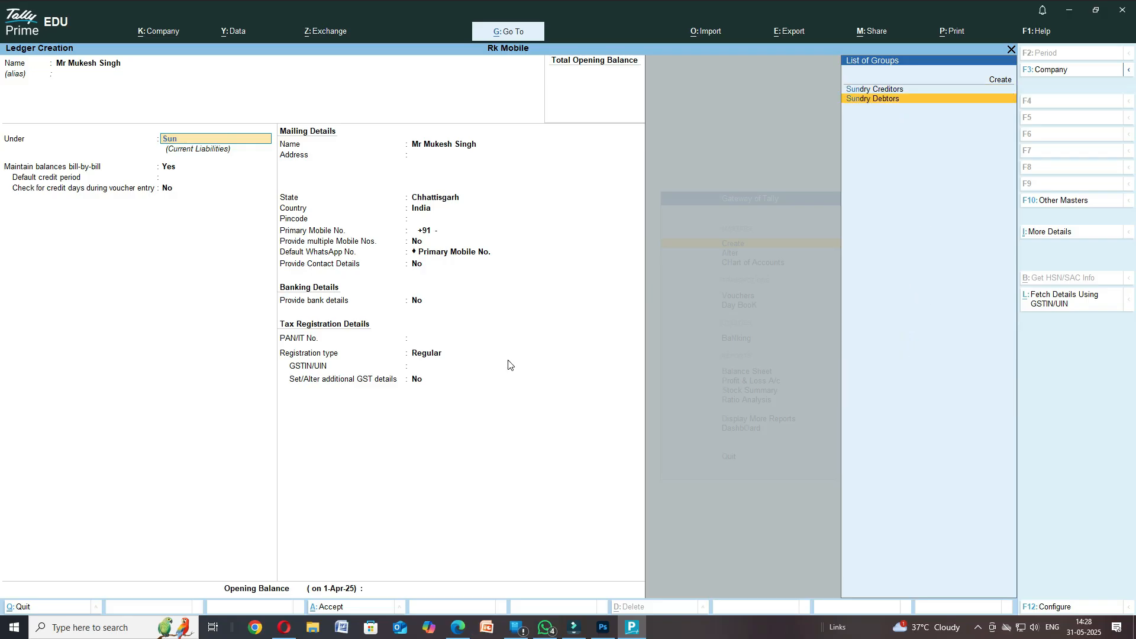
key("Return")
key("Return")
key("Return")
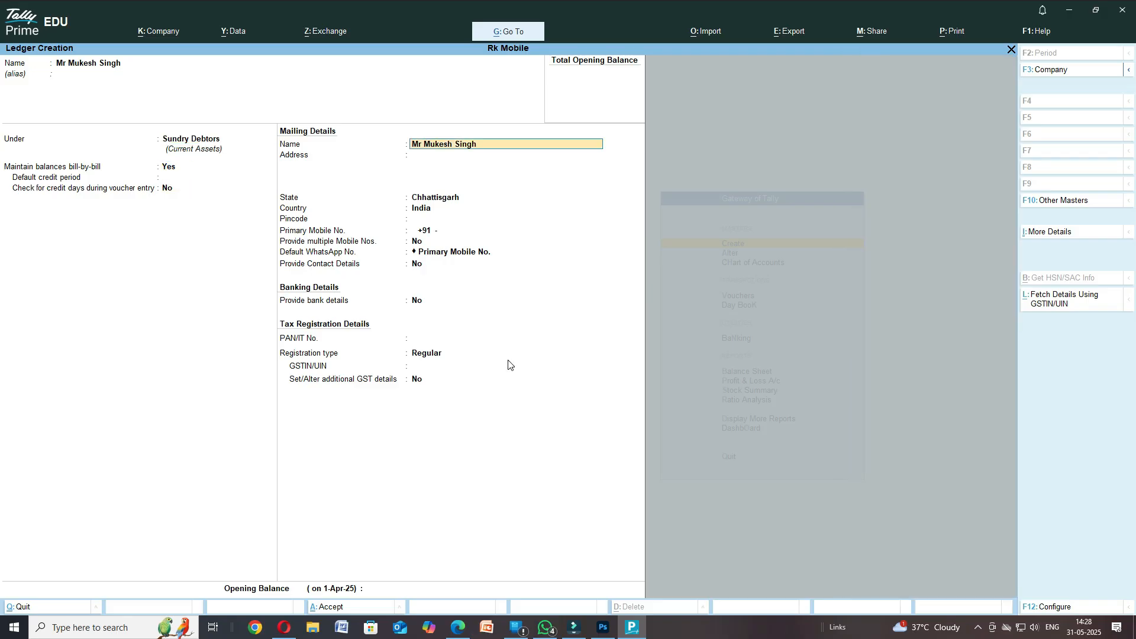
key("Return")
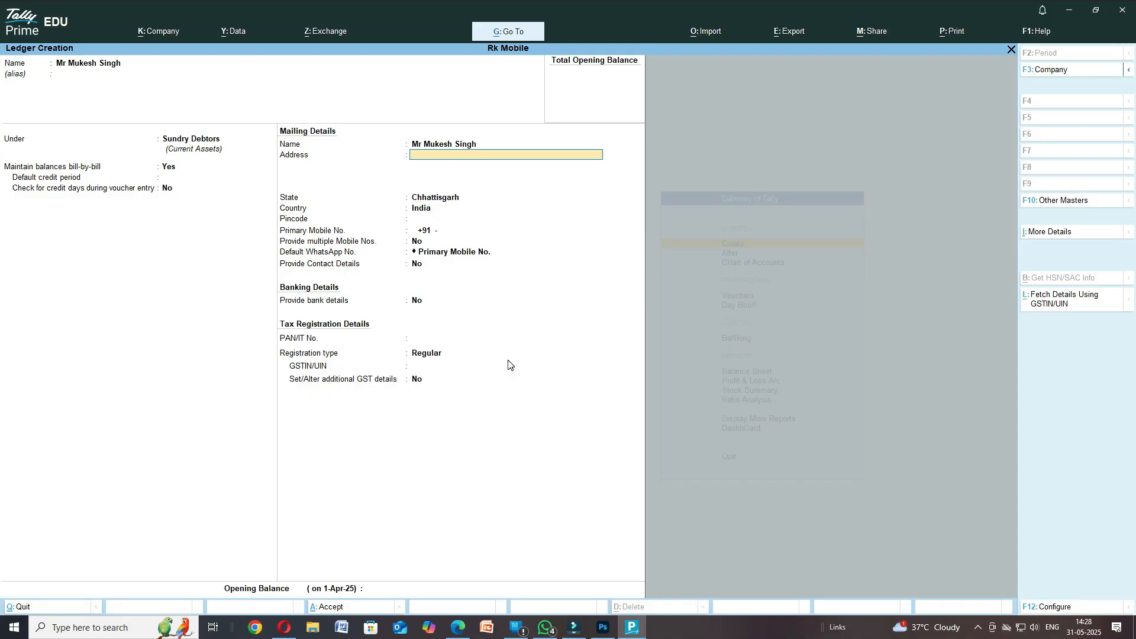
- Fill in the customer's address, keep state Chhattisgarh, and enter the mobile number
type("ormi")
key("Return")
key("Return")
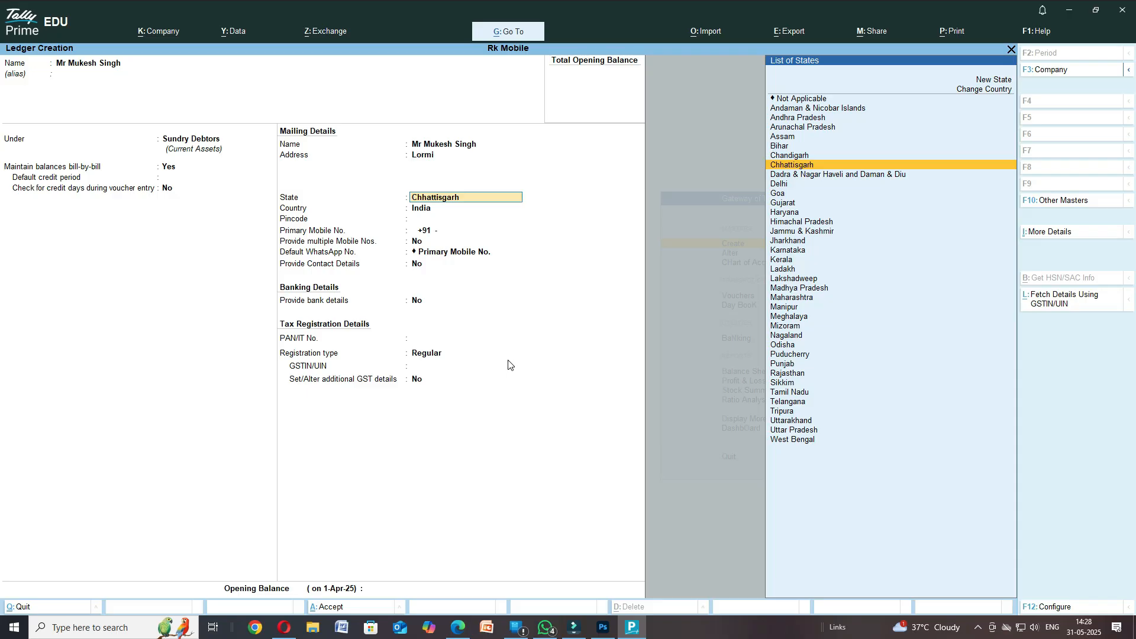
key("Return")
key("Return")
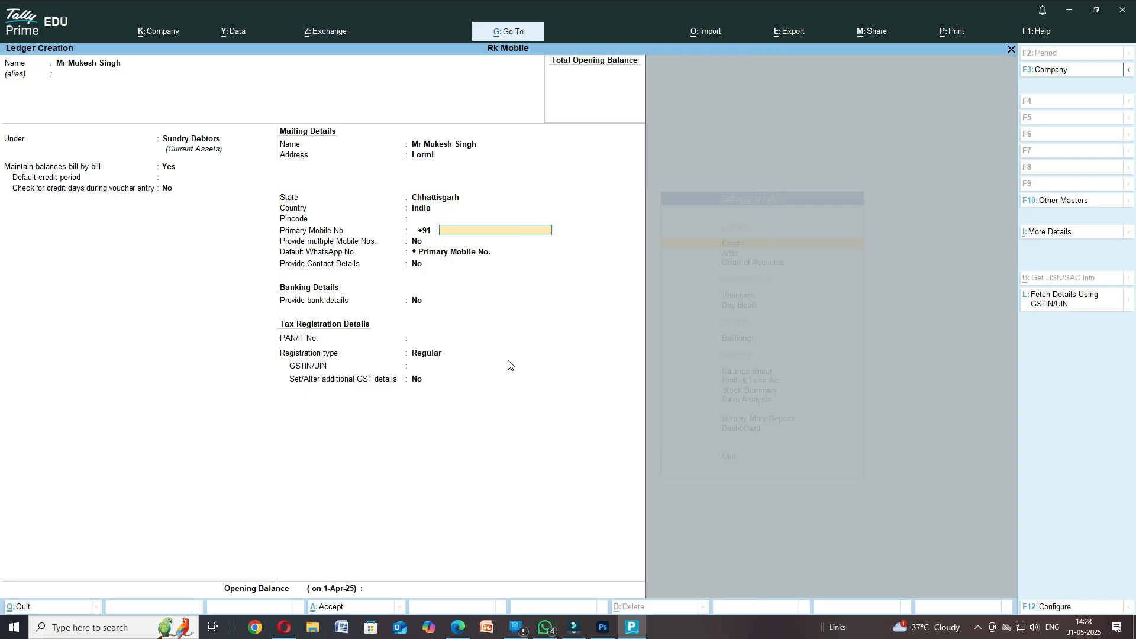
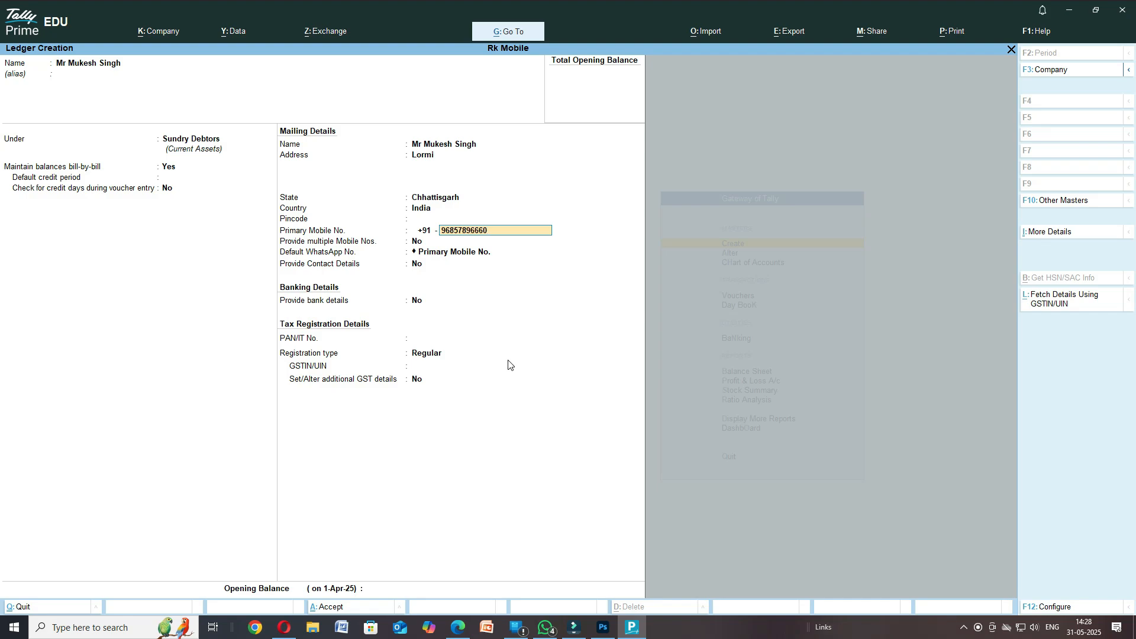
key("Return")
- Set GST registration type to Unregistered/Consumer and save the customer ledger
key("Return")
key("Return")
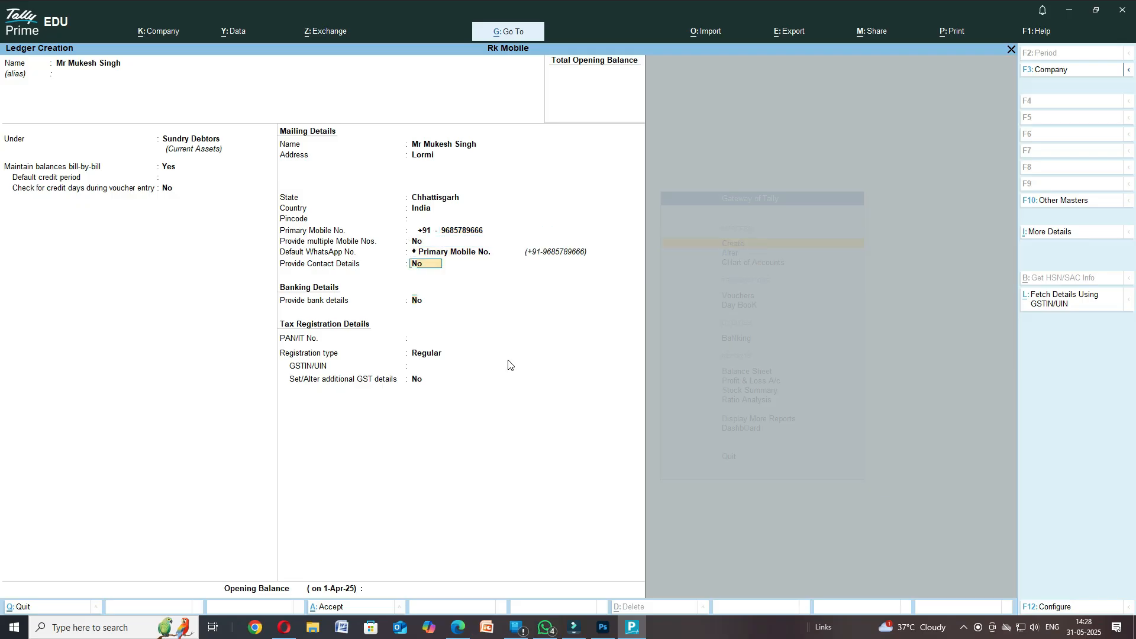
key("Return")
key("Return")
key("Return")
key("Return")
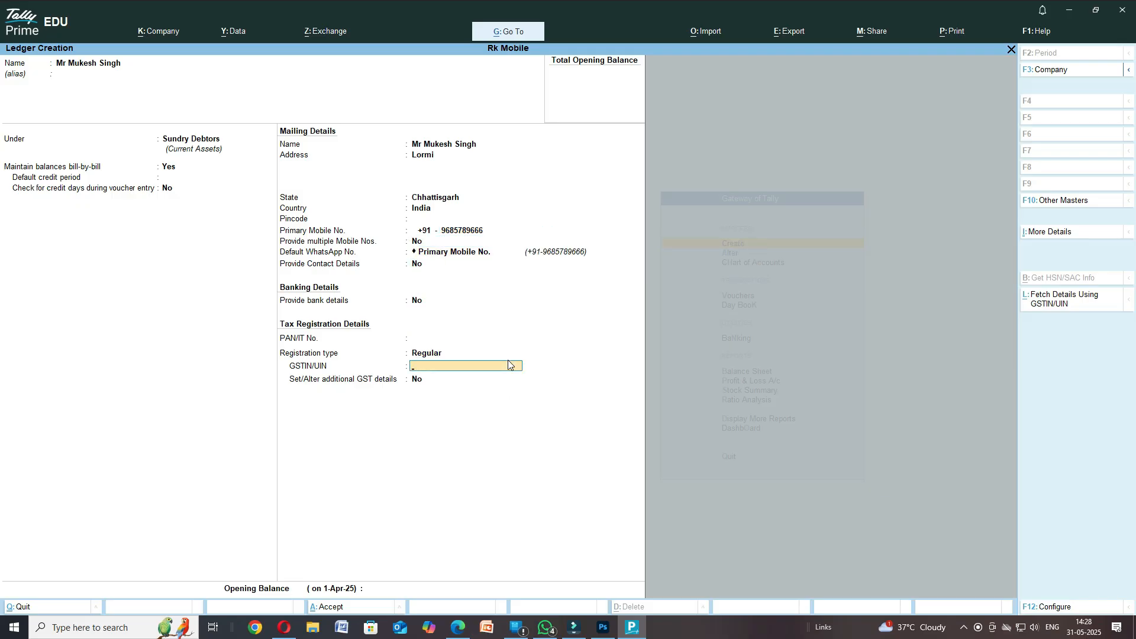
key("BackSpace")
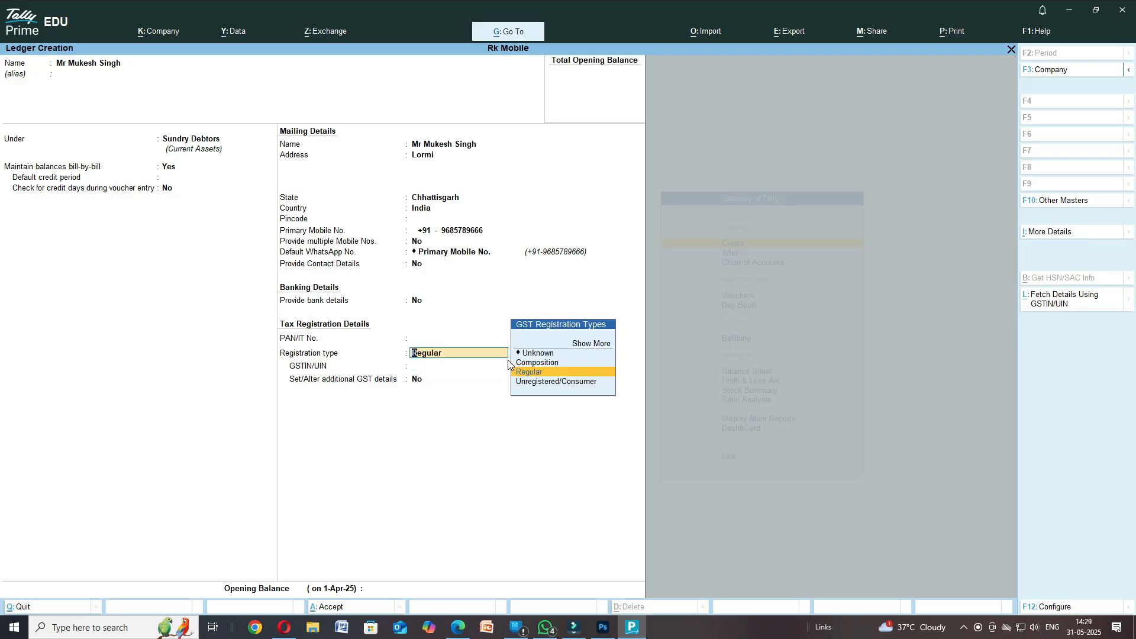
key("Down")
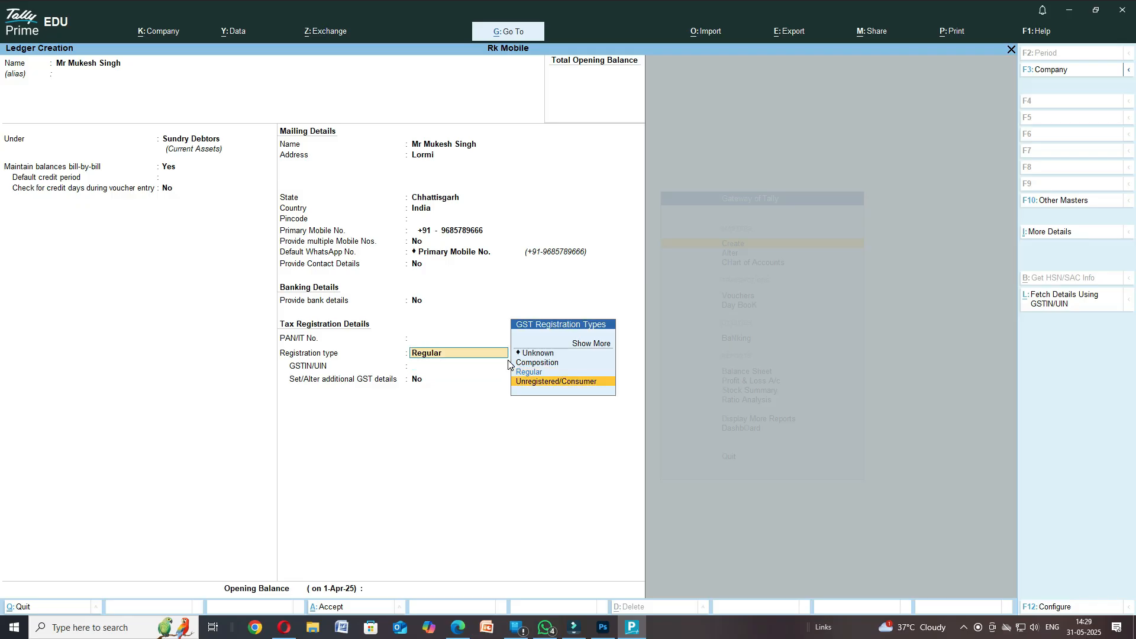
key("Return")
key("Return")
key("Return")
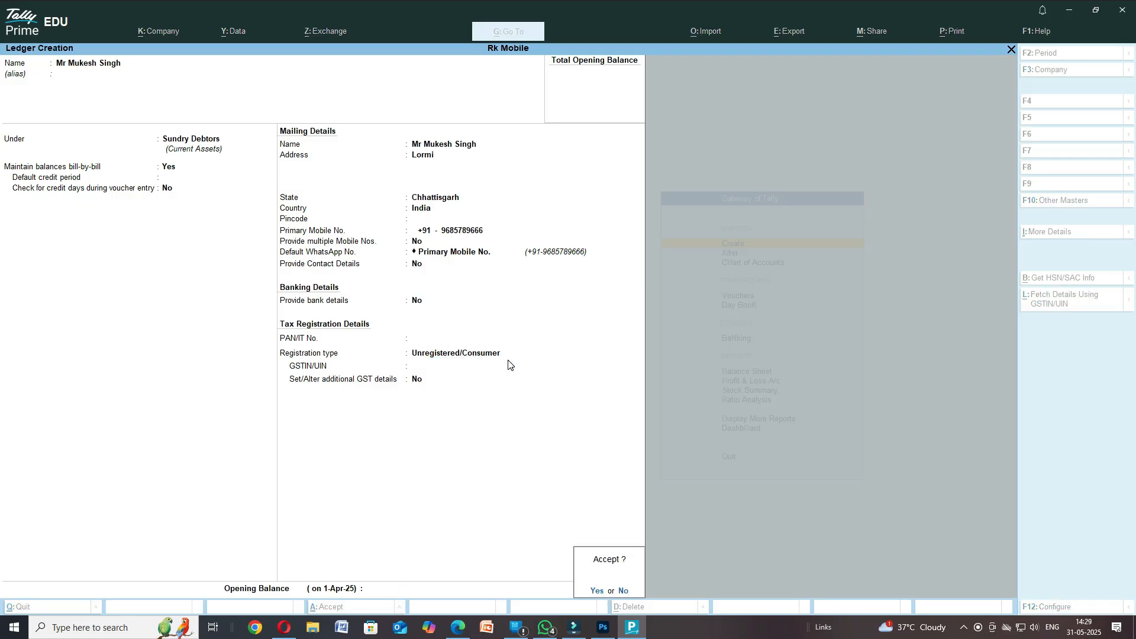
key("Return")
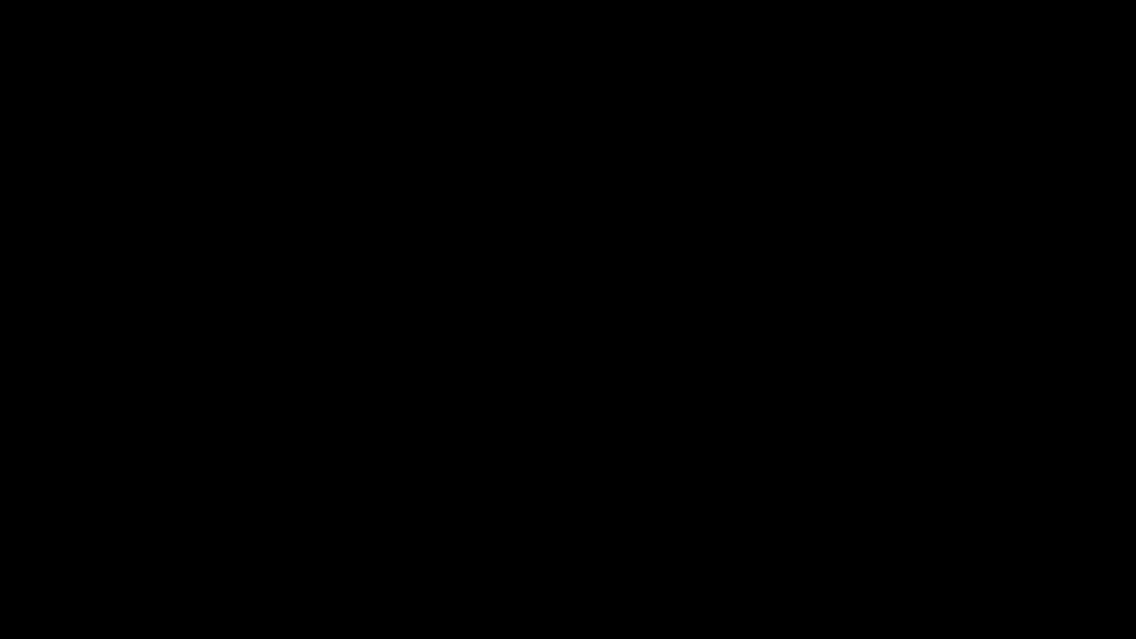
- Browse the Alter ledger list from Capital through the supplier ledger, then return to Gateway of Tally
key("Down")
key("Return")
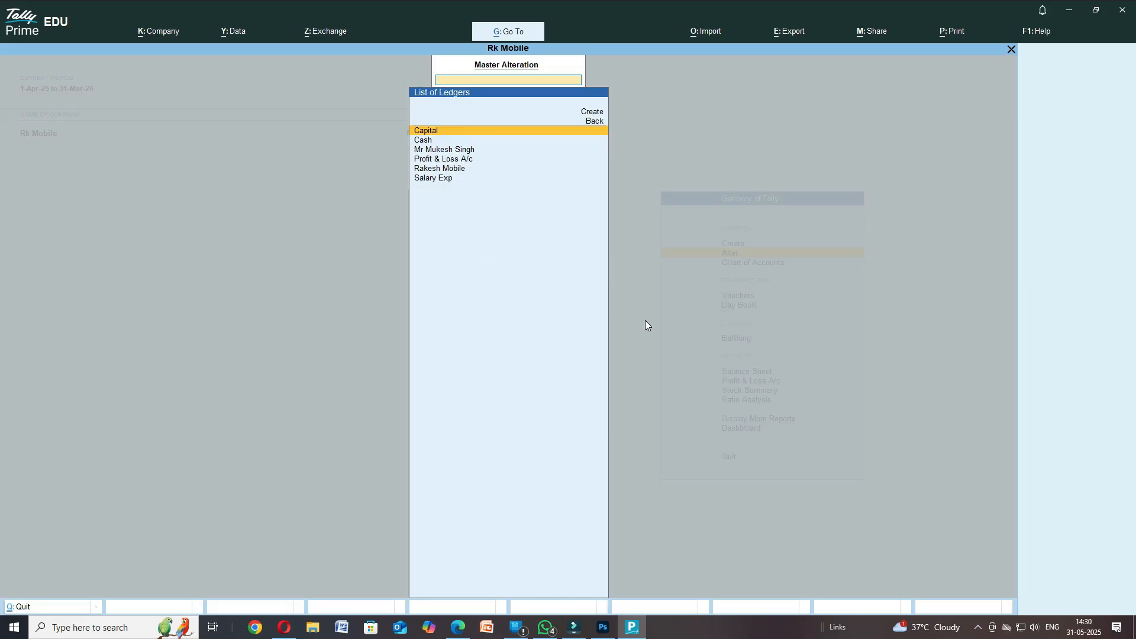
key("Down")
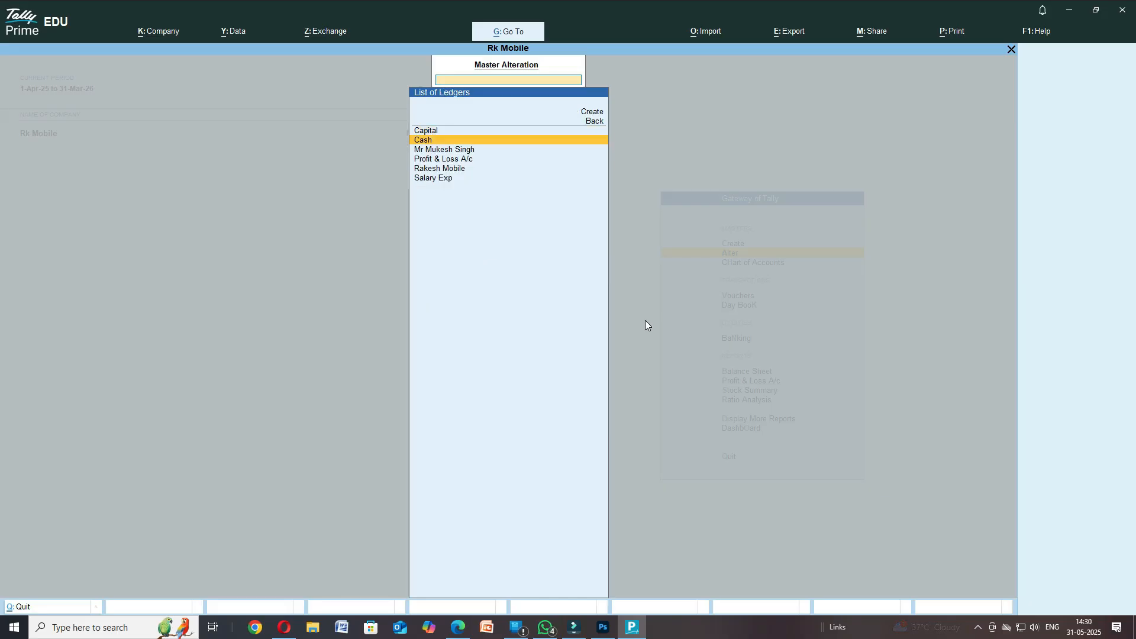
key("Down")
key("Down")
key("Down")
key("Up")
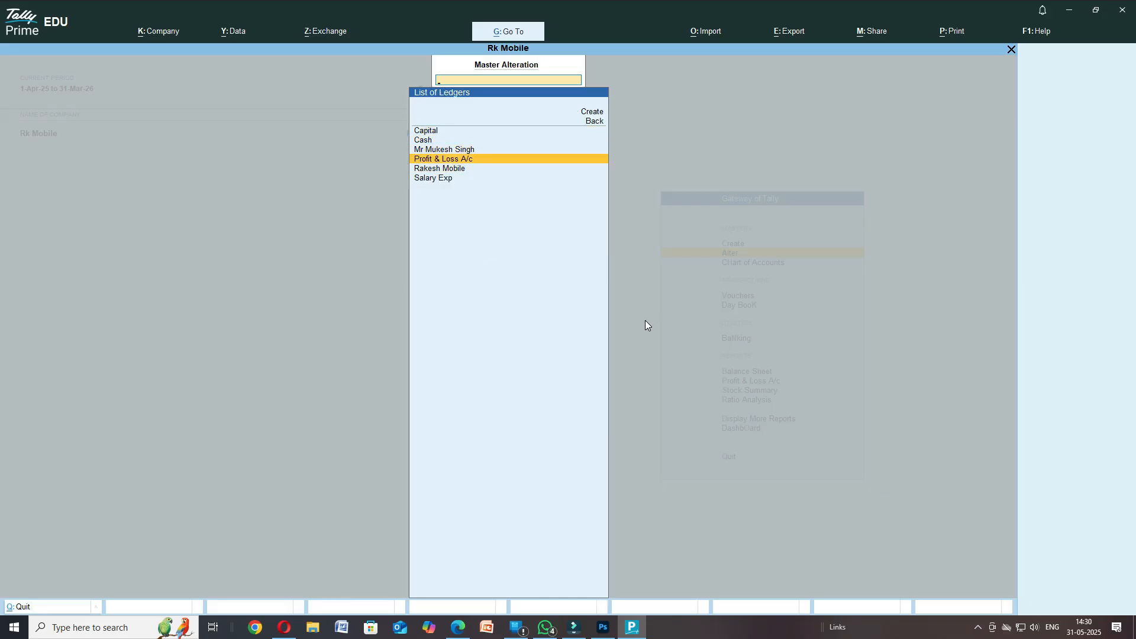
key("Up")
key("Up")
key("Up")
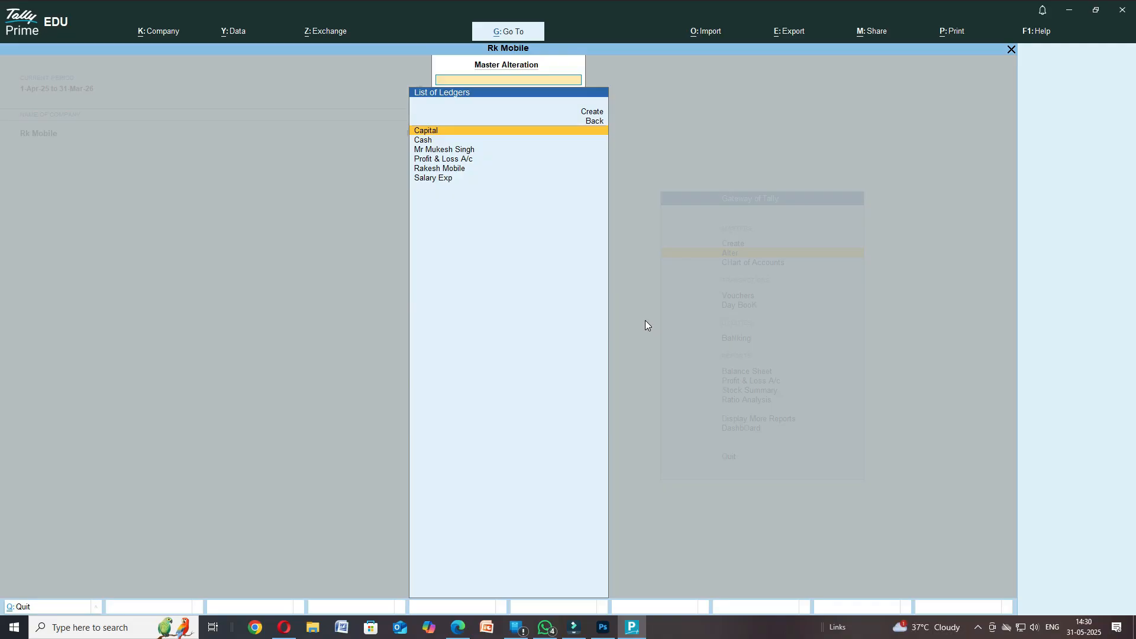
key("Down")
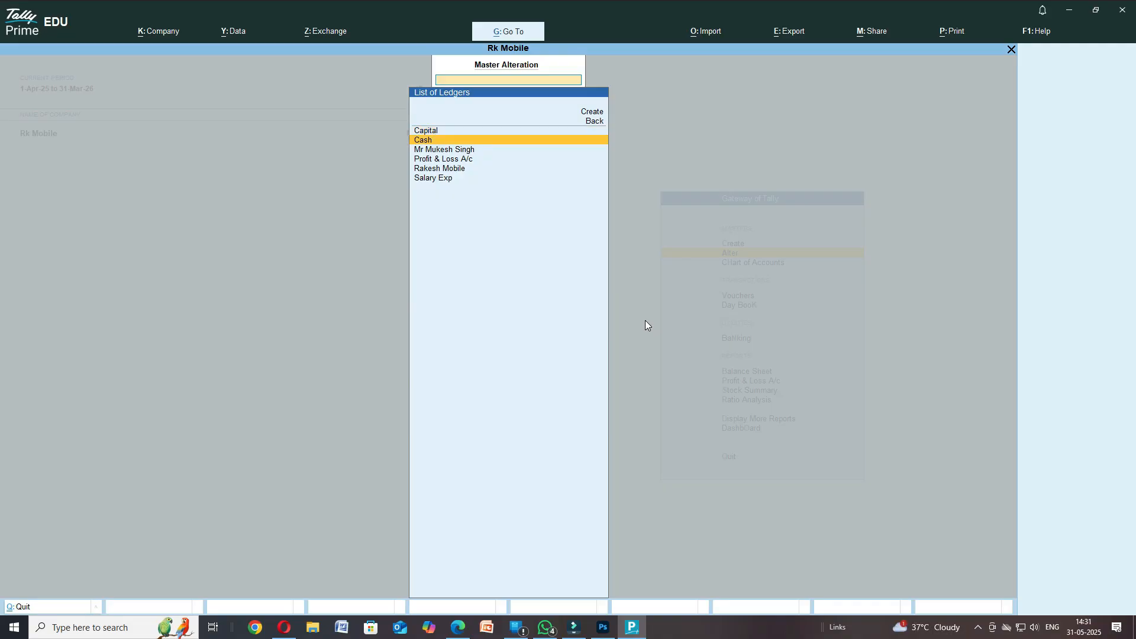
key("Down")
key("Down")
key("Down")
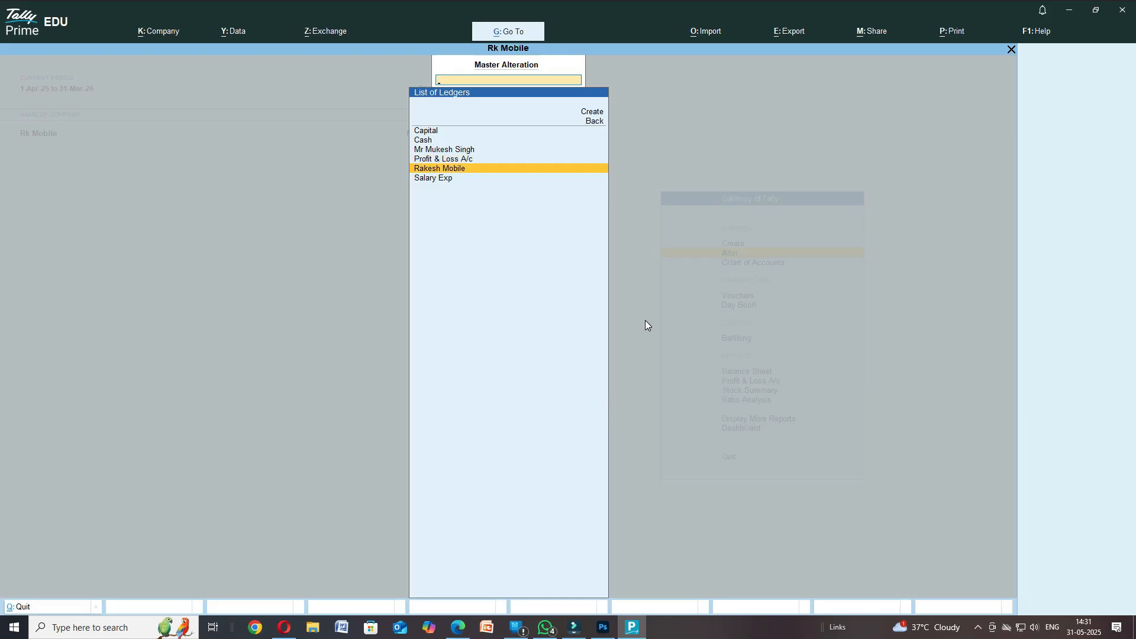
key("Down")
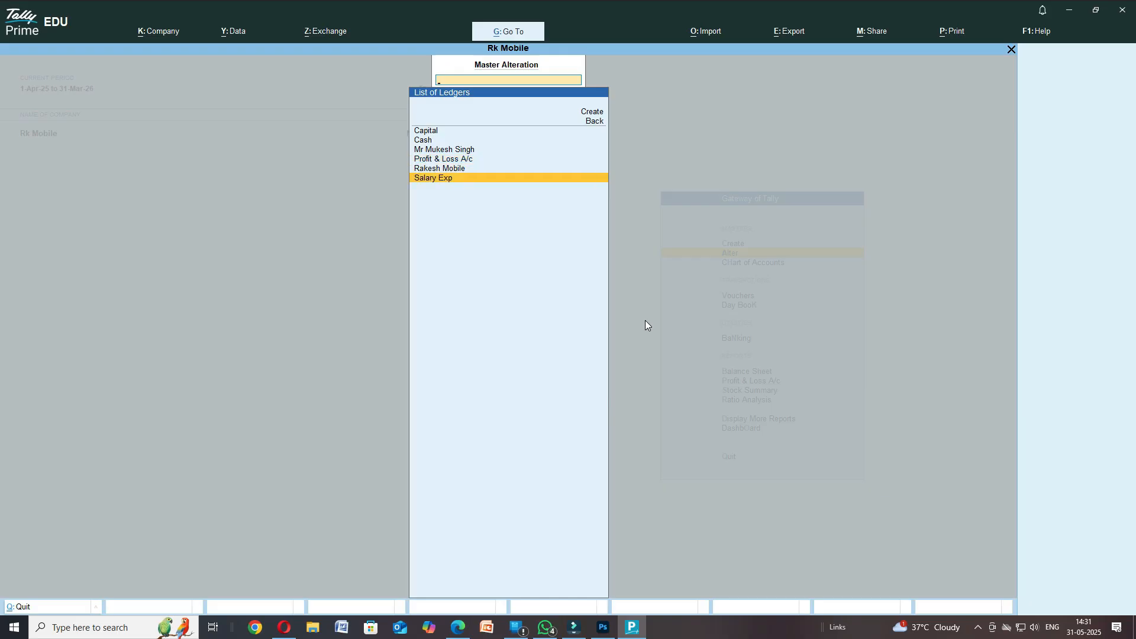
key("Up")
key("Up")
key("Up")
key("Up")
key("Up")
key("Up")
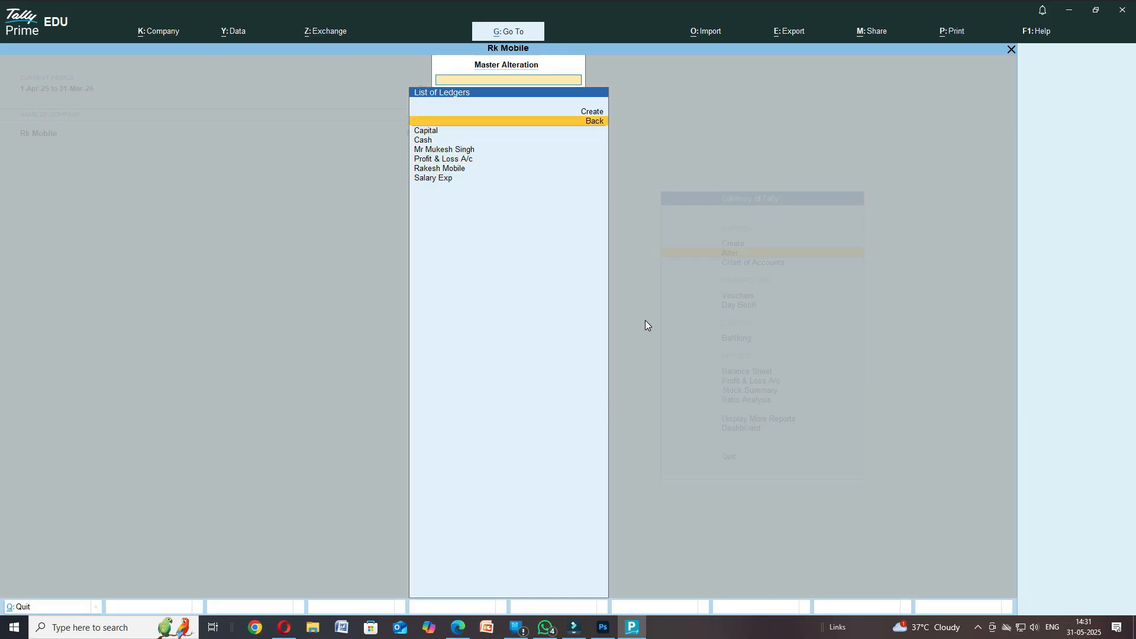
key("Down")
key("Down")
key("Down")
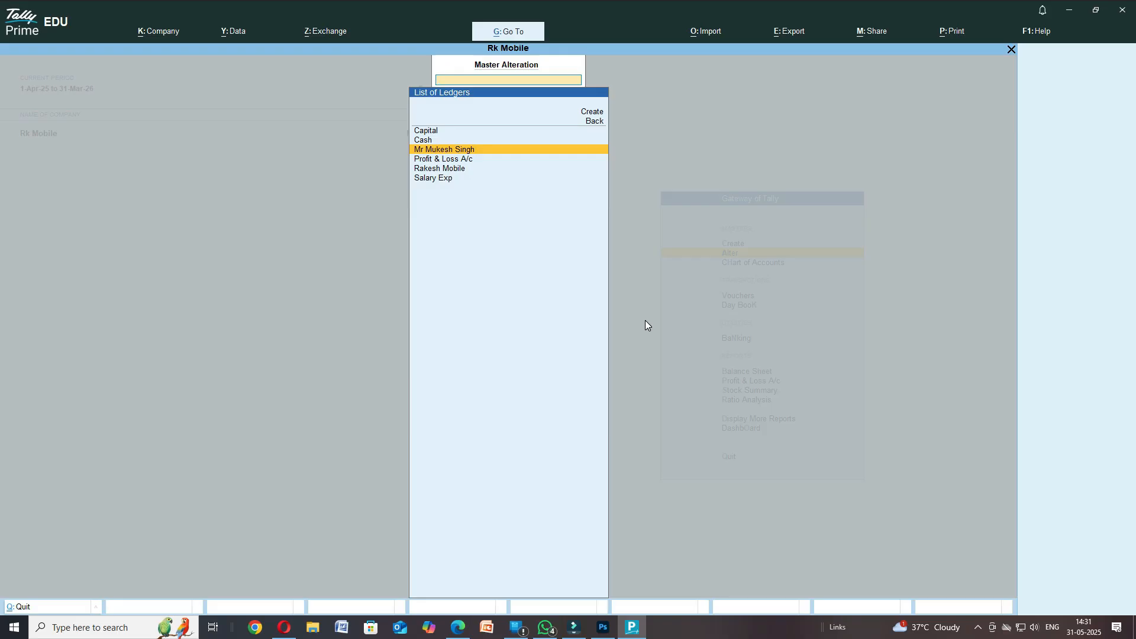
key("Escape")
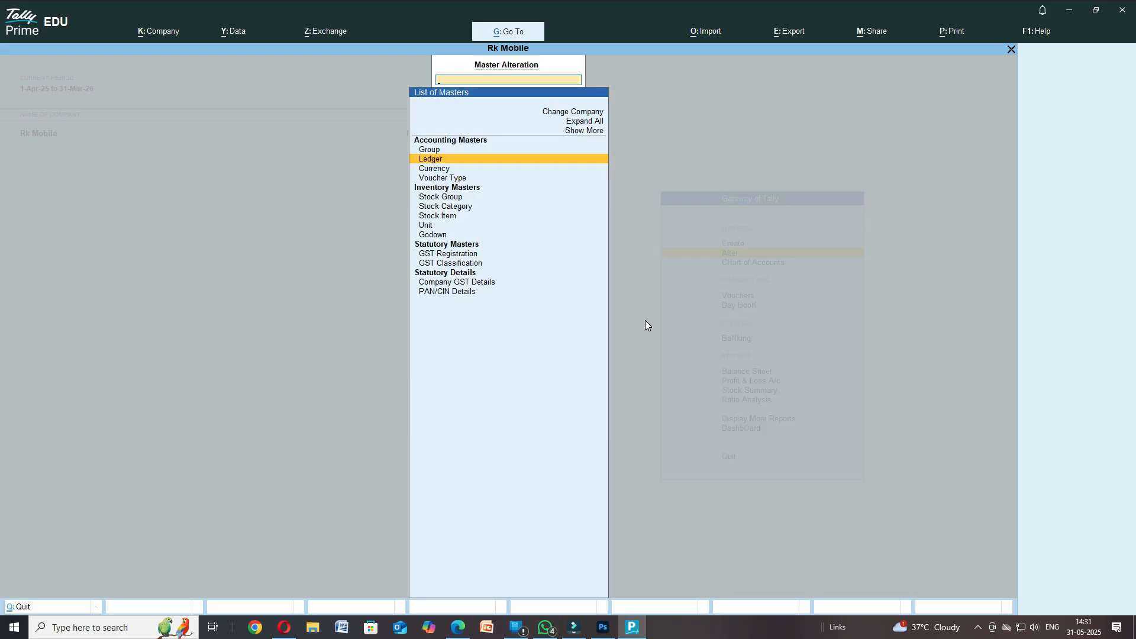
key("Escape")
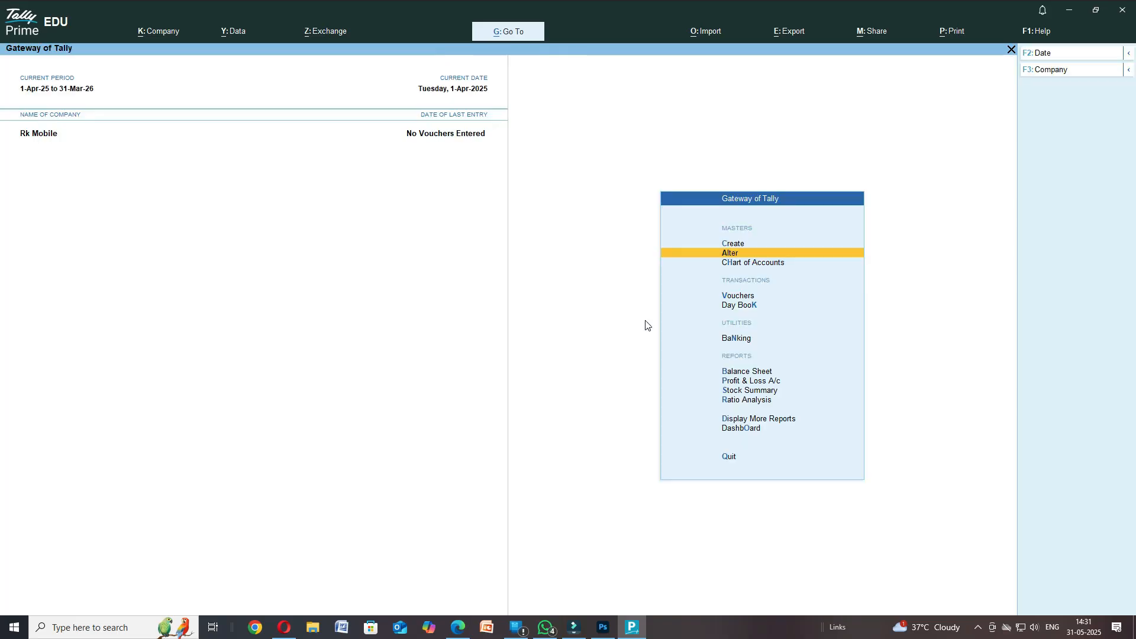
- Open the Chart of Accounts ledger list showing 28 groups and 6 ledgers
key("Down")
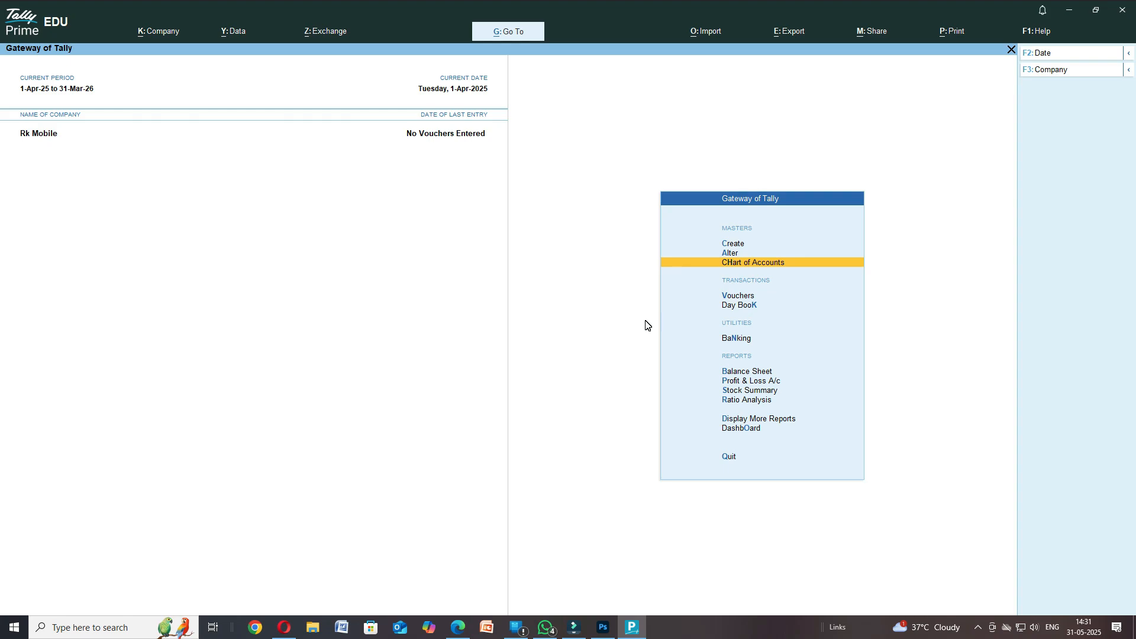
key("Return")
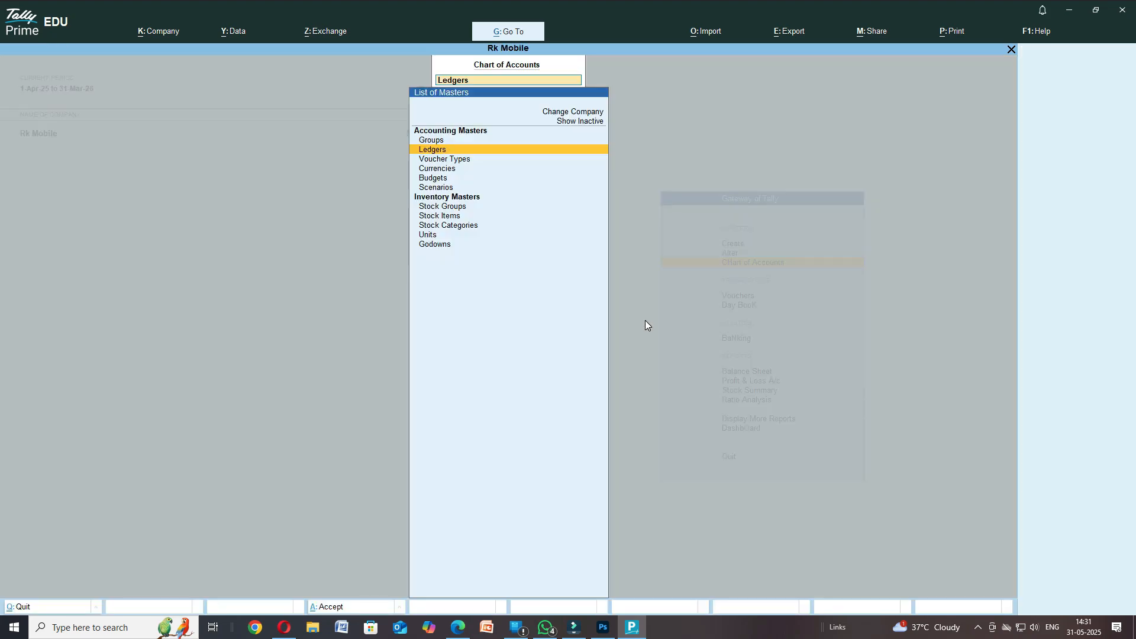
key("Return")
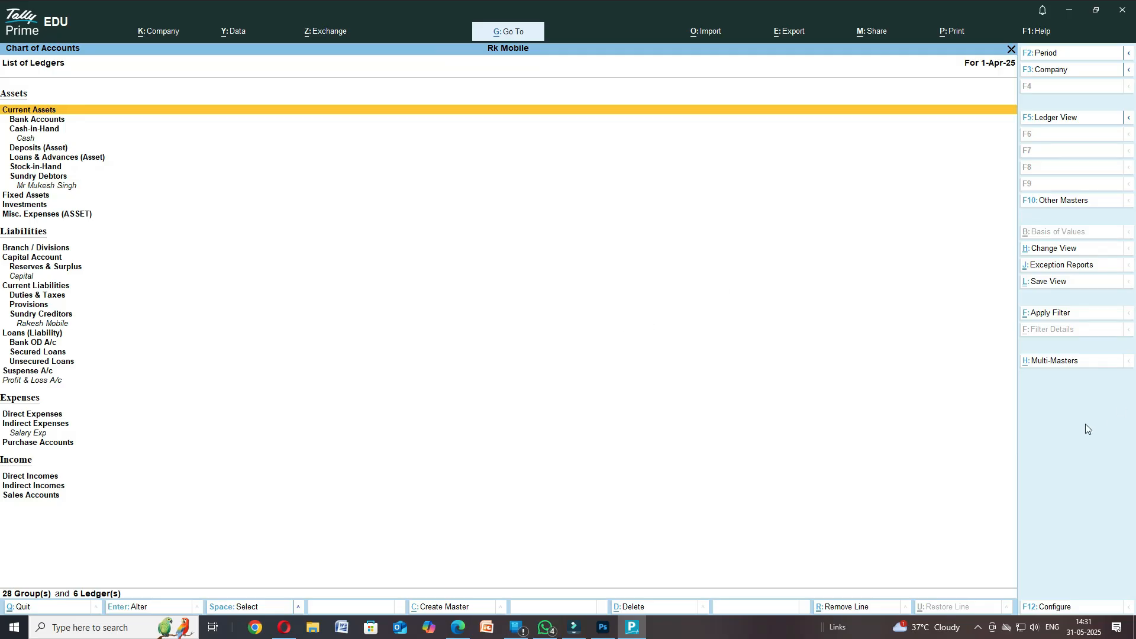
- Start Multi-Masters ledger Multi Create with Under Group set to Indirect Expenses
left_click(1040, 363)
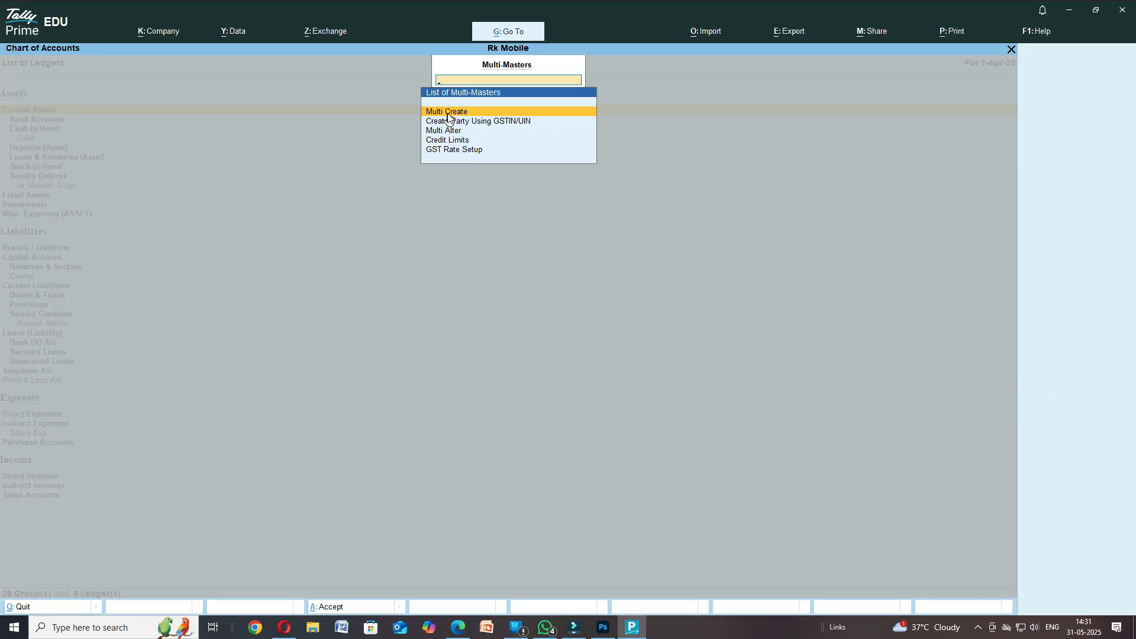
left_click(448, 113)
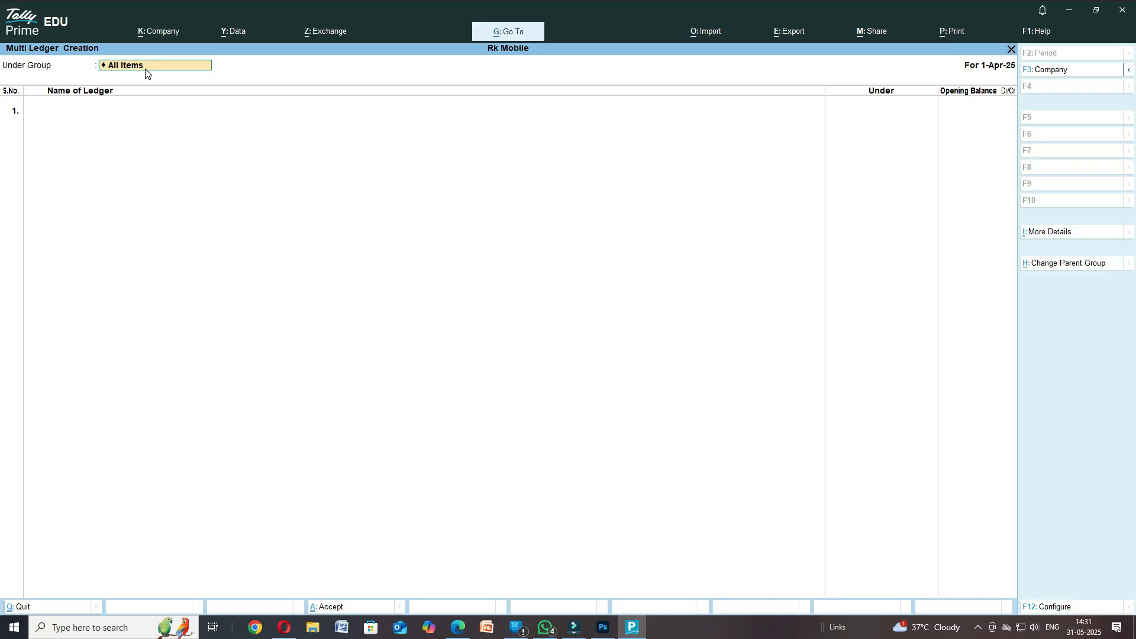
type("In")
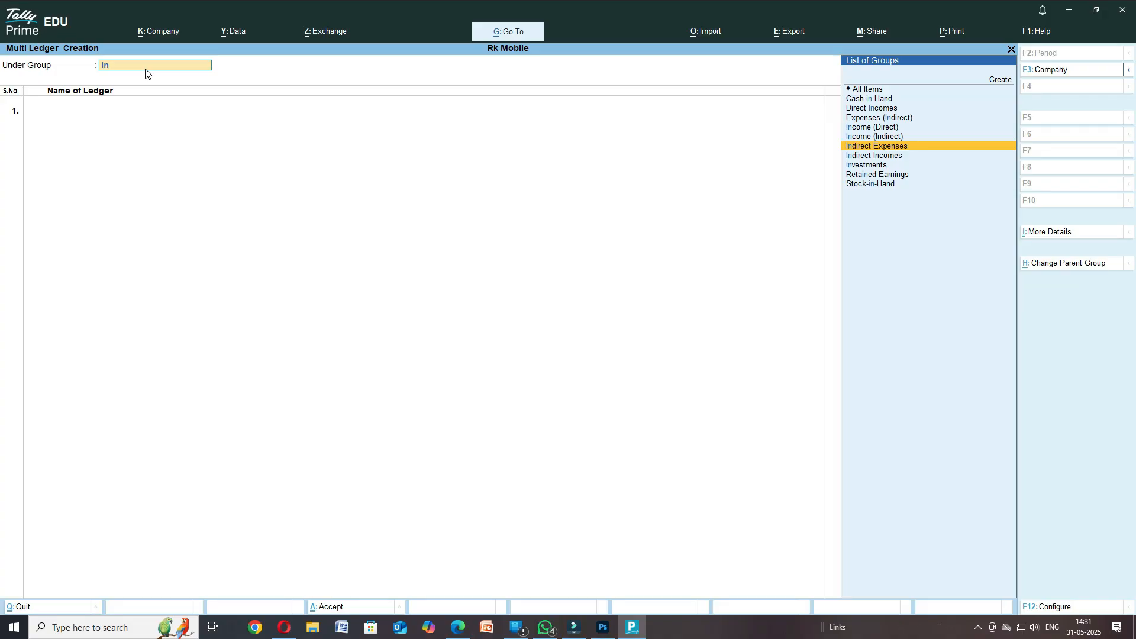
key("Return")
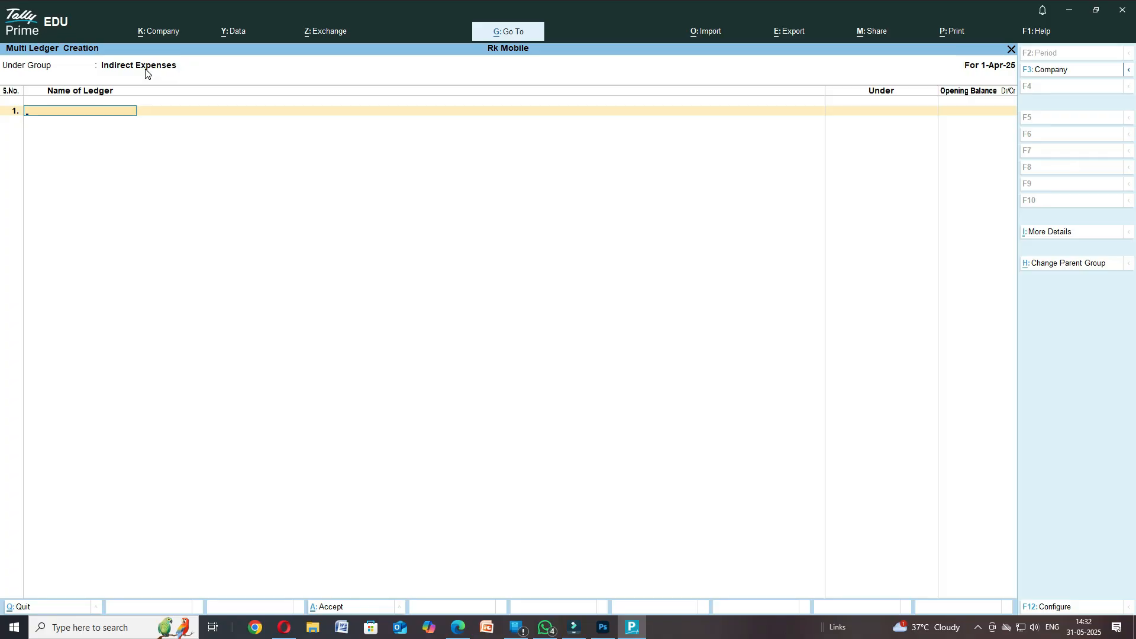
- Add Traveling Exp in row 1 with a blank opening balance, then return to the ebook PDF
type("Traveling ")
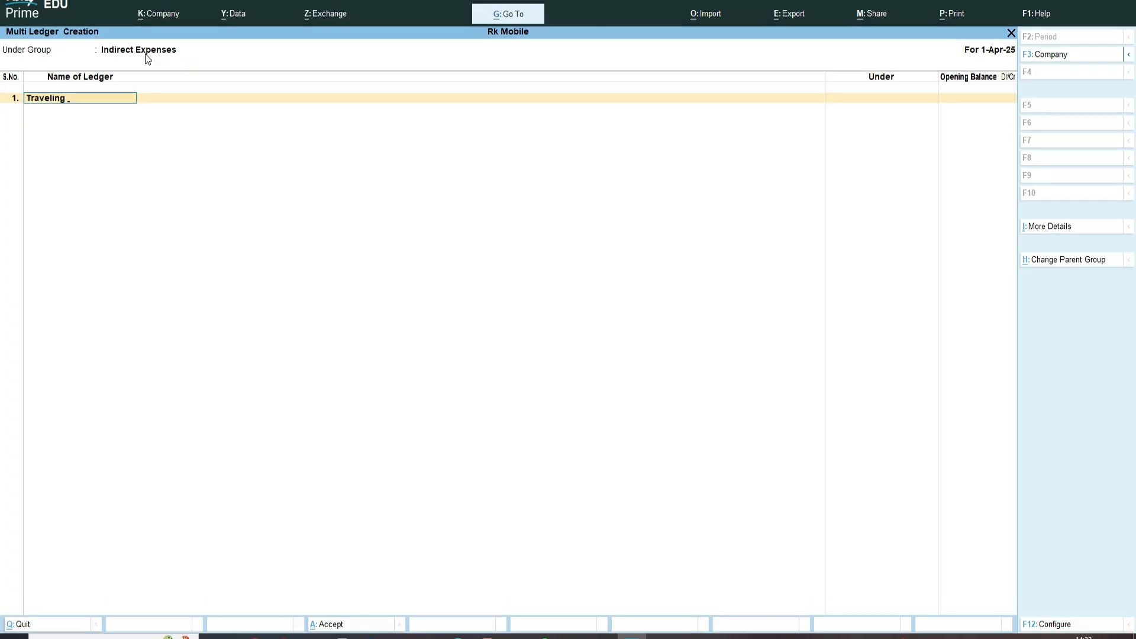
type("Exp")
key("Return")
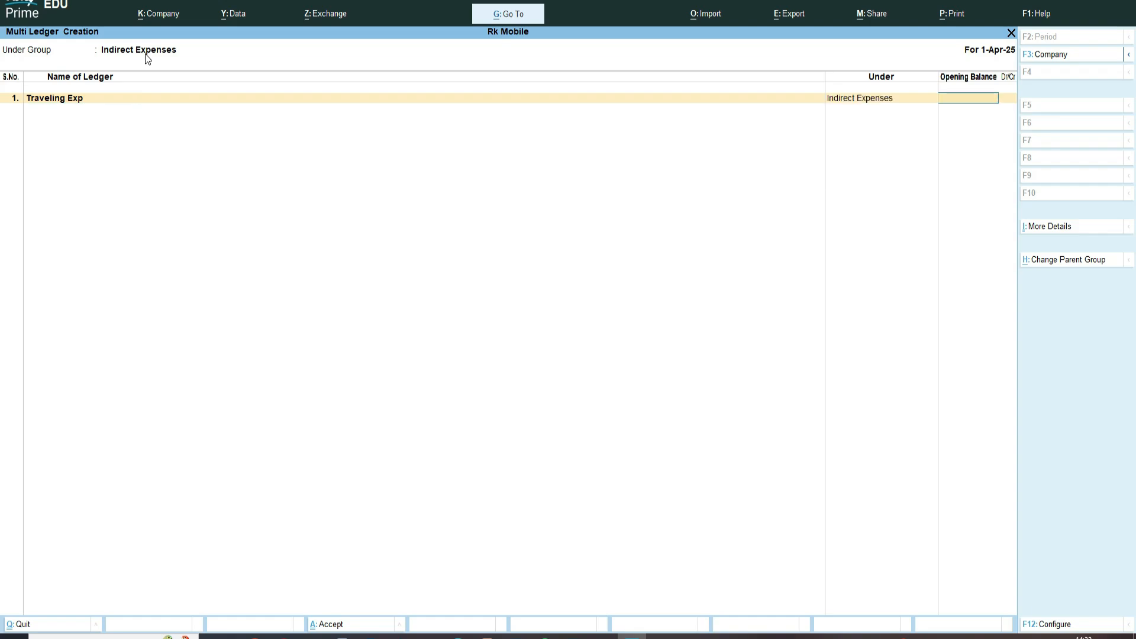
key("Return")
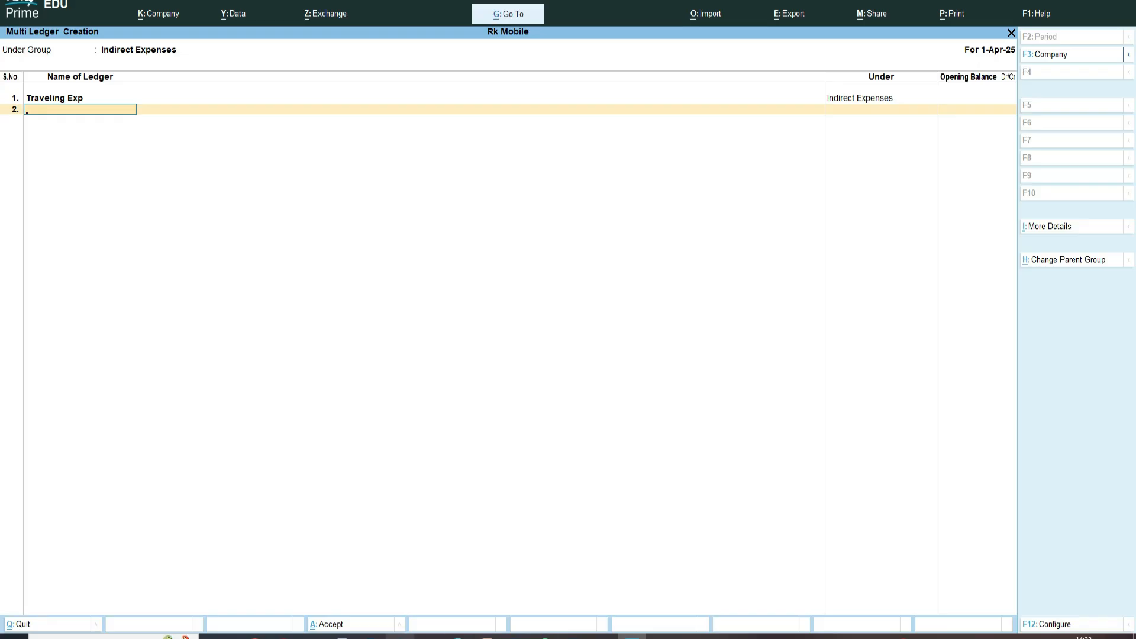
left_click(458, 636)
- Select Freight Outword in the ebook's page 44 ledger list and go back to TallyPrime
scroll(414, 370, "down", 20)
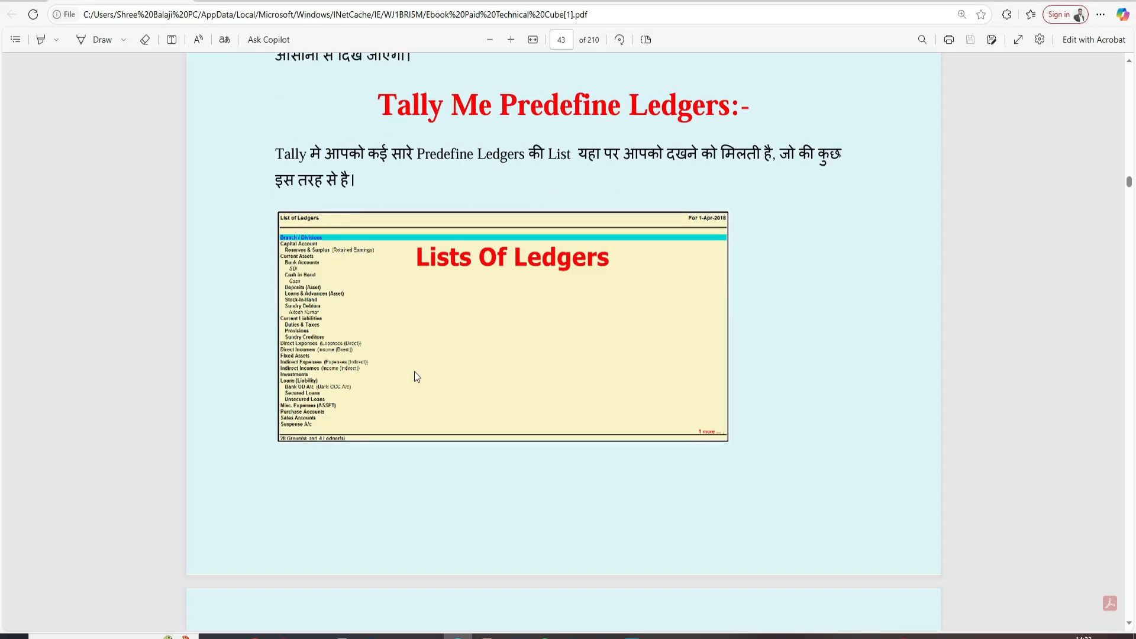
scroll(583, 384, "up", 4)
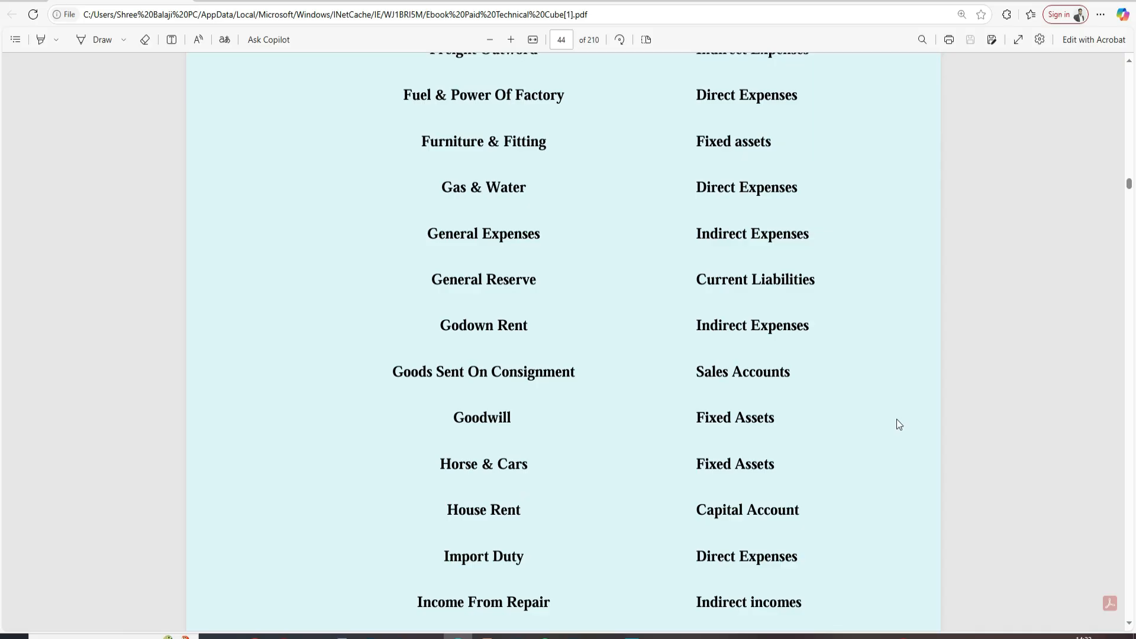
scroll(871, 412, "down", 3)
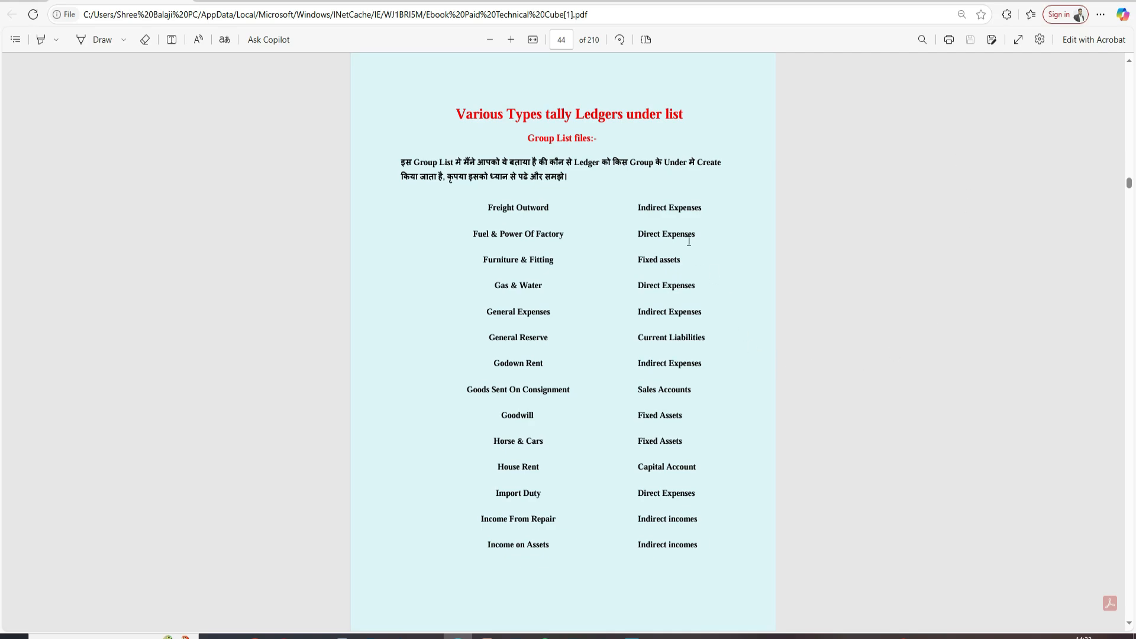
left_click(484, 207)
left_click_drag(484, 208, 553, 207)
key("ctrl+c")
left_click(637, 637)
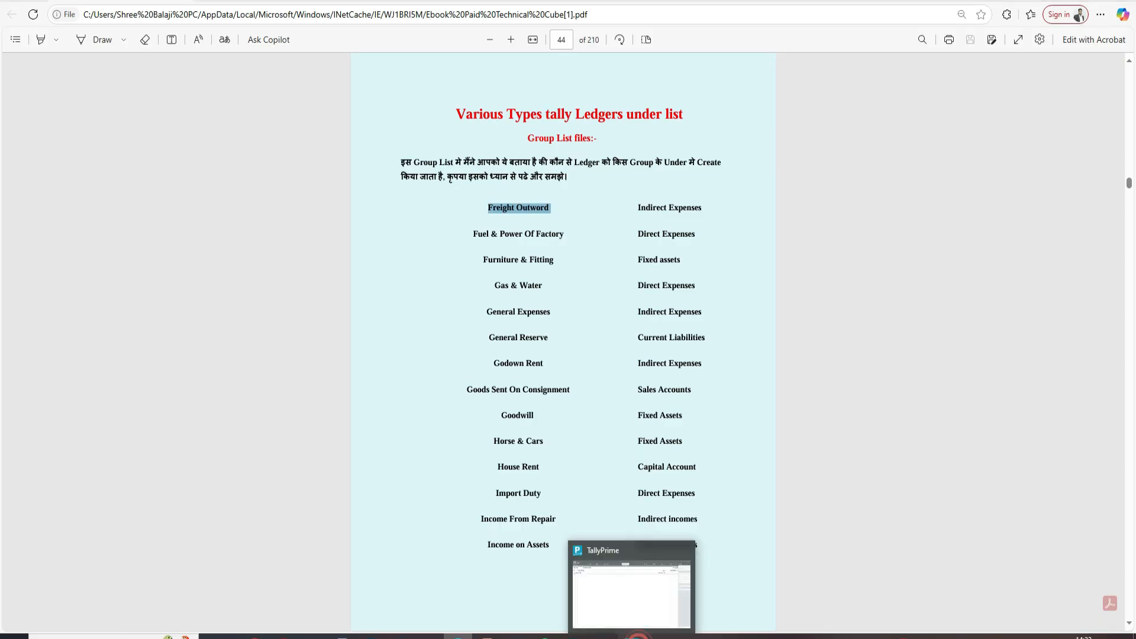
- Paste Freight Outword and General Expenses as ledger rows 2 and 3 with no opening balance
key("ctrl+v")
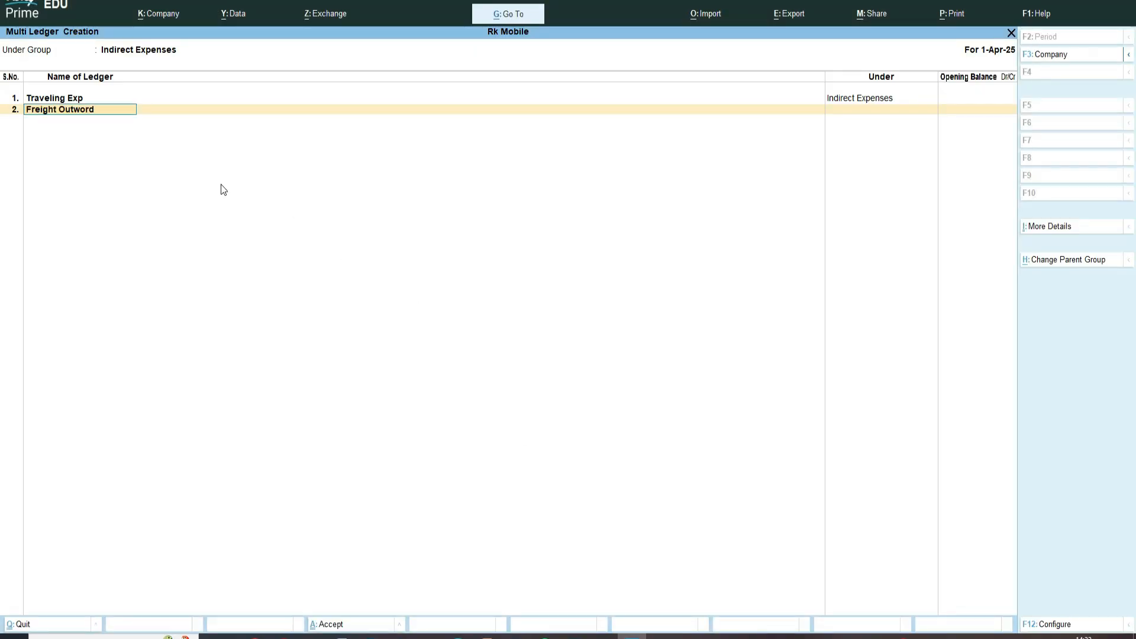
key("Return")
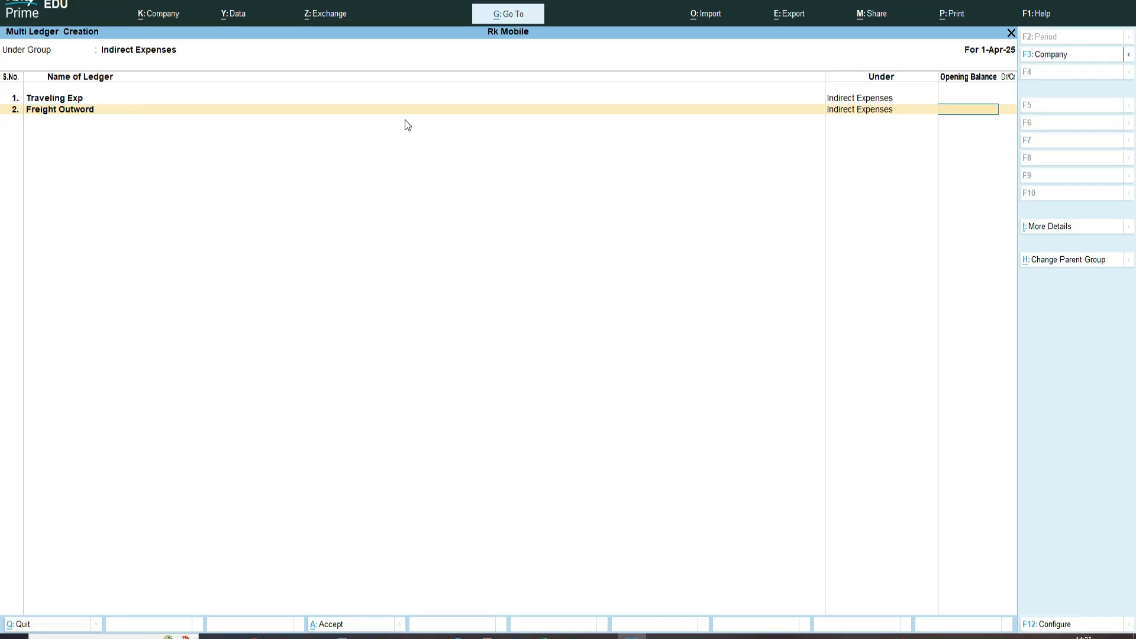
key("Return")
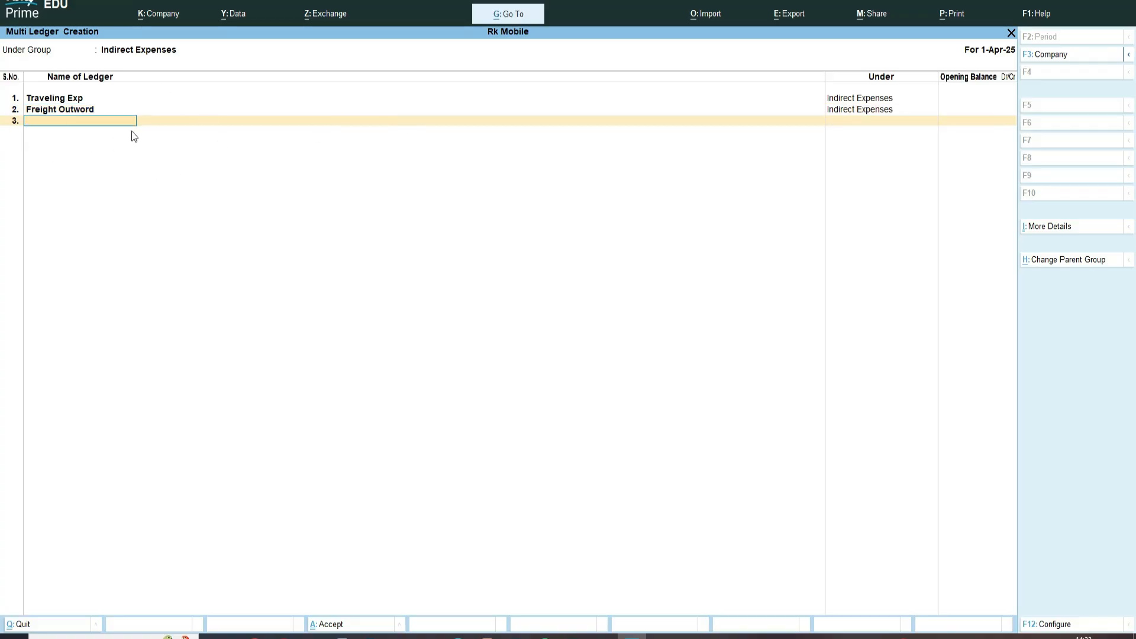
key("alt+Tab")
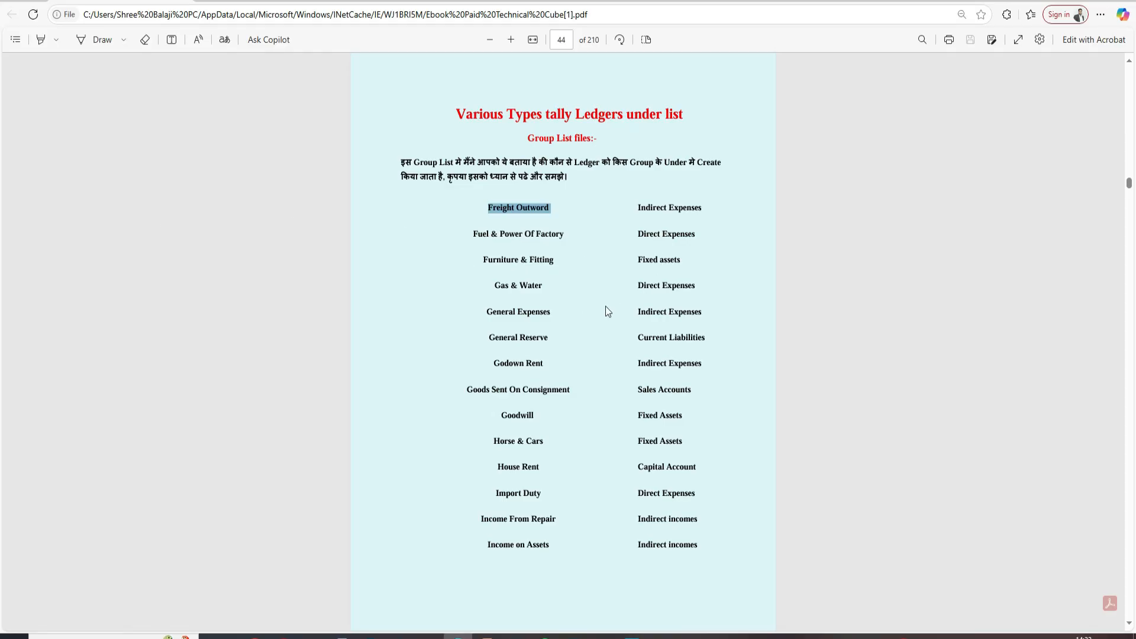
left_click_drag(484, 311, 572, 306)
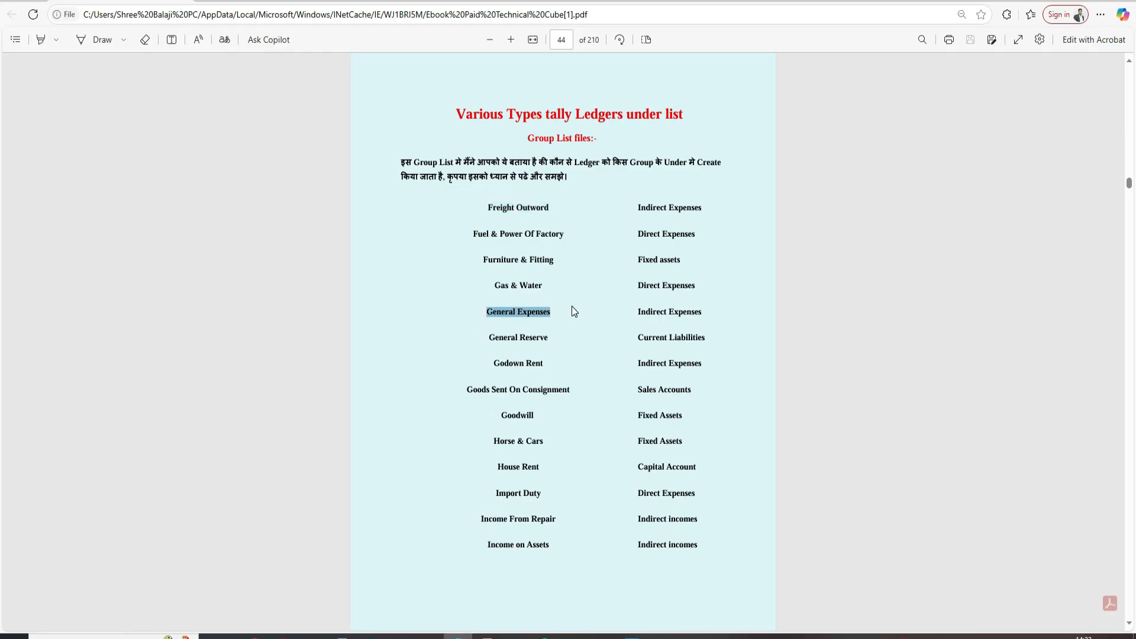
key("alt+Tab")
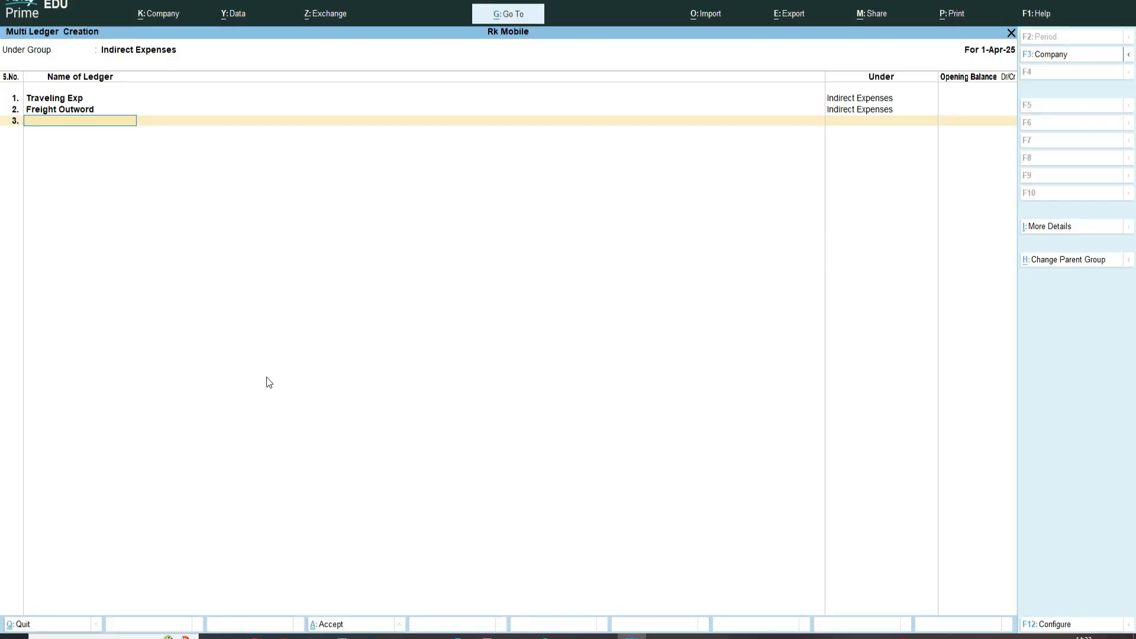
key("ctrl+alt+v")
key("Return")
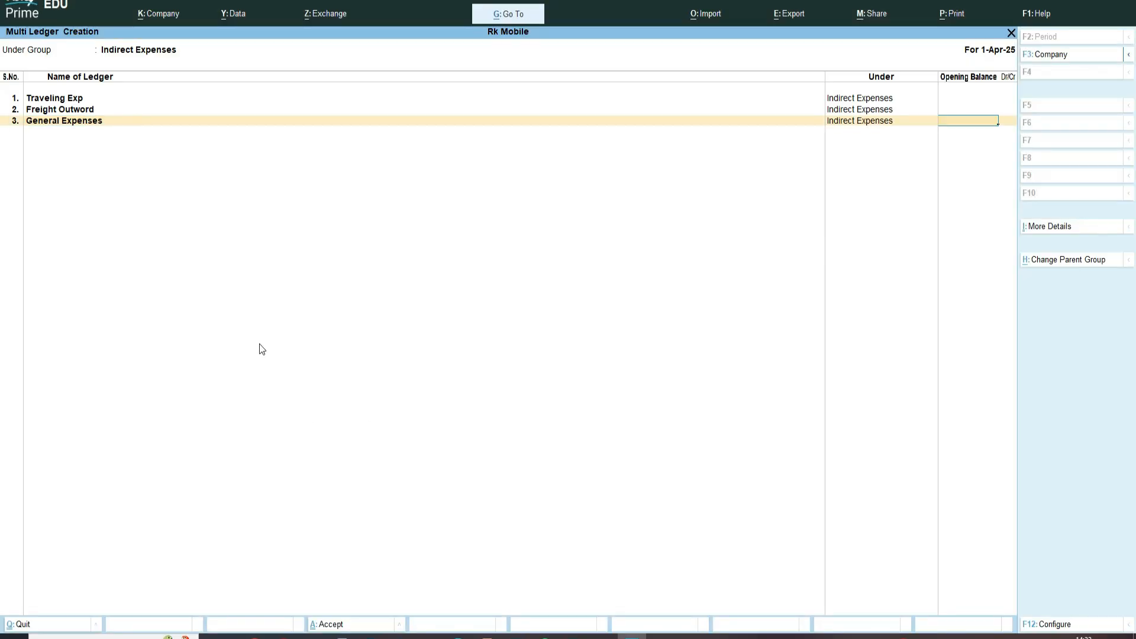
key("Return")
- Copy Godown Rent and Insurance from the ebook into ledger rows 4 and 5
key("alt+Tab")
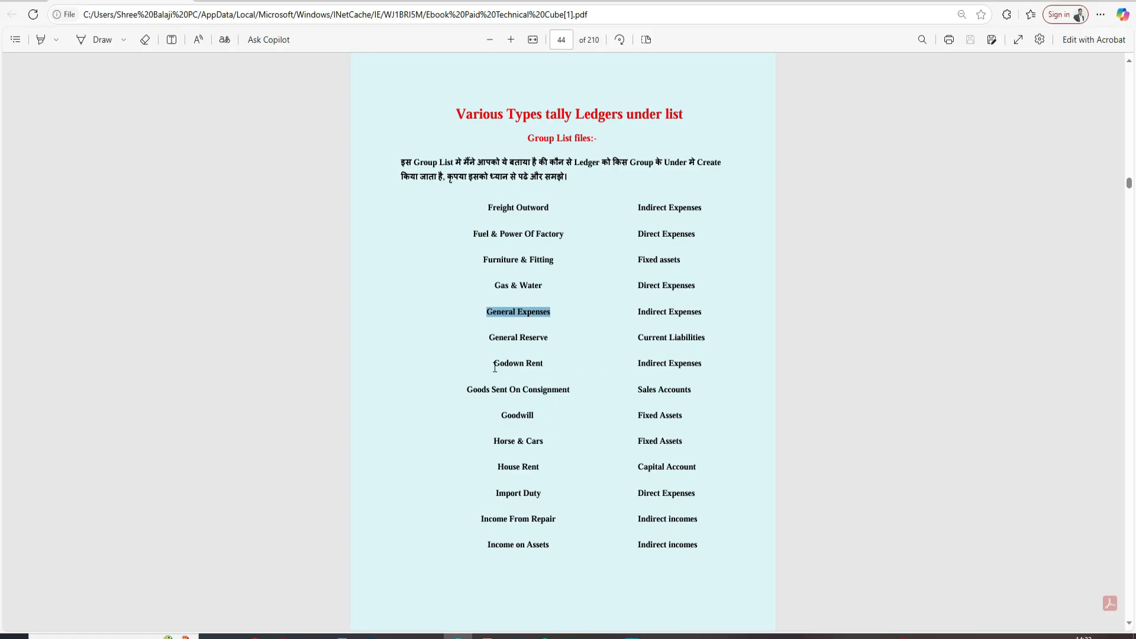
left_click_drag(491, 363, 552, 366)
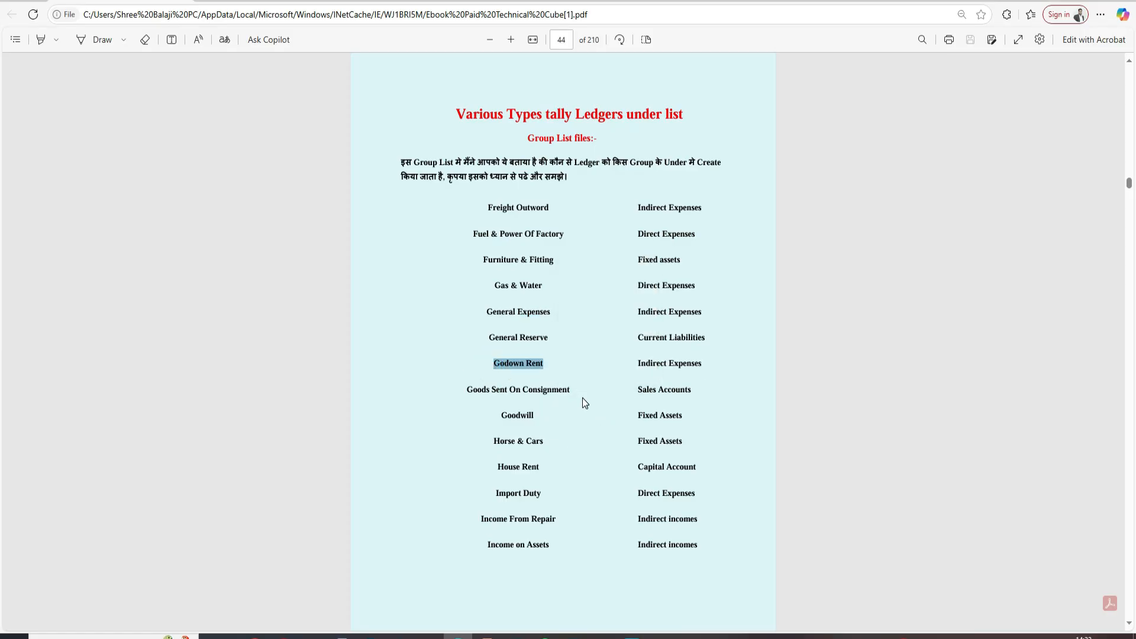
key("alt+Tab")
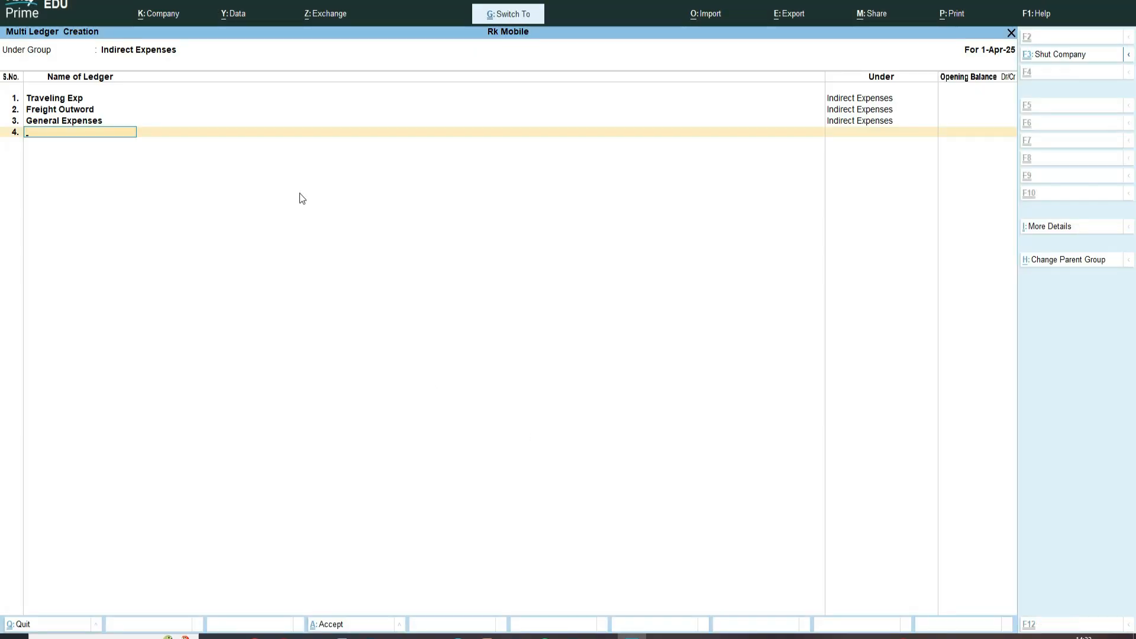
key("ctrl+alt+v")
key("Return")
key("Return")
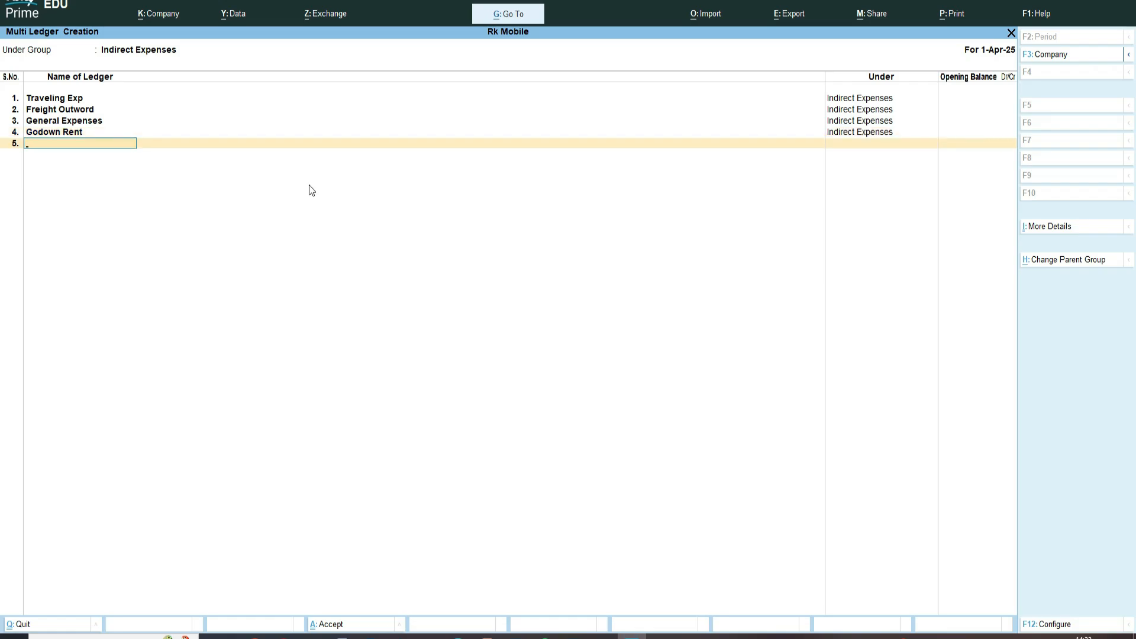
key("alt+Tab")
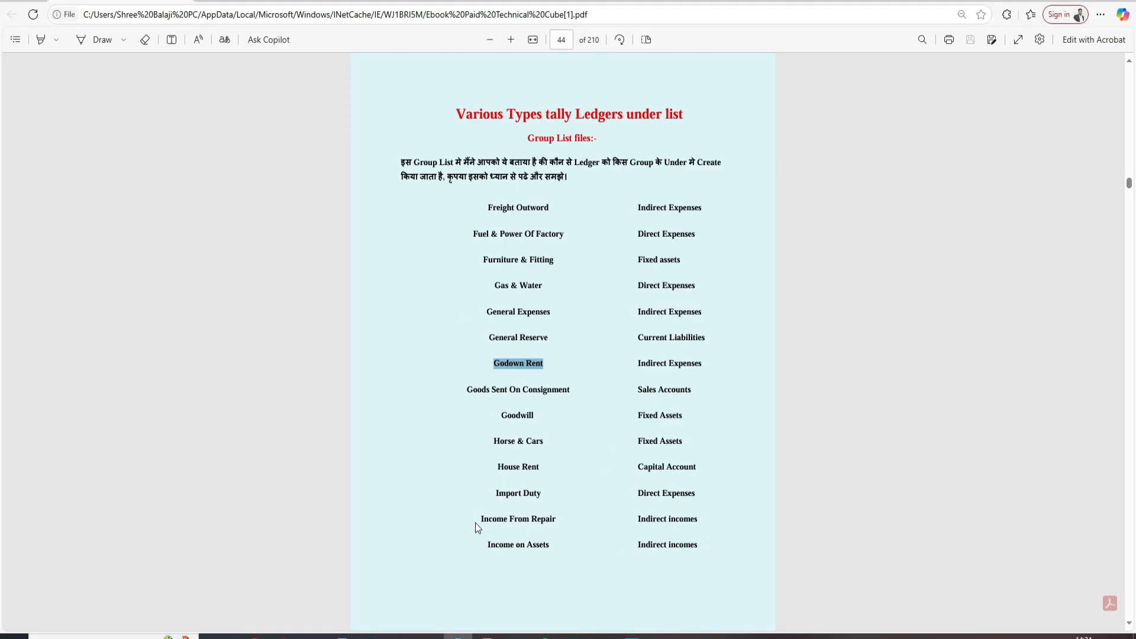
scroll(476, 523, "down", 6)
double_click(532, 386)
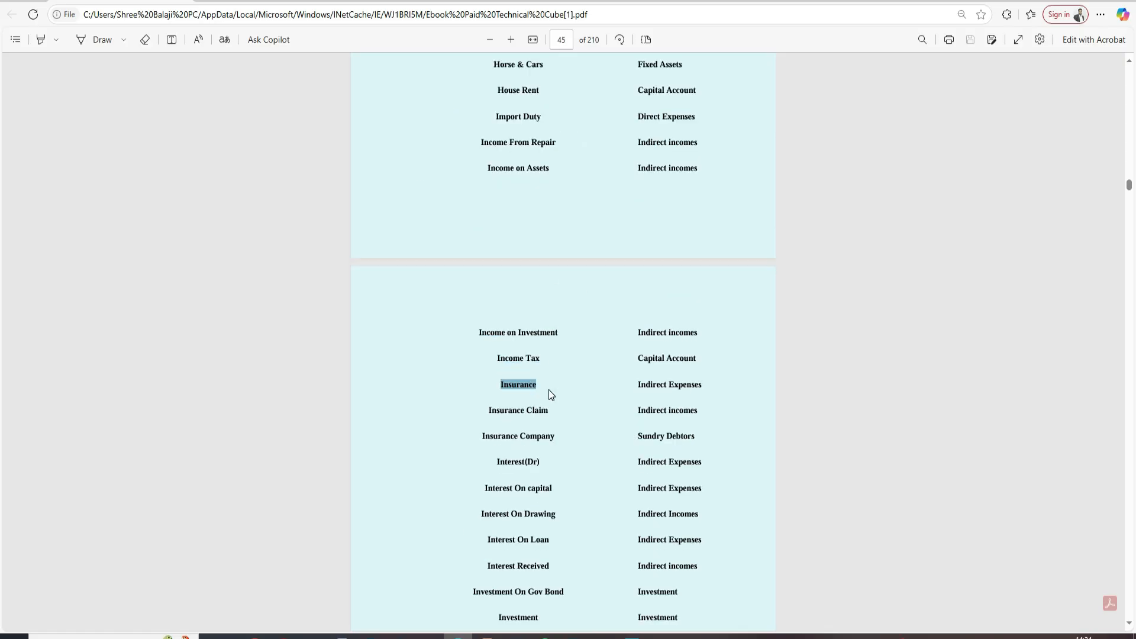
key("ctrl+c")
key("alt+Tab")
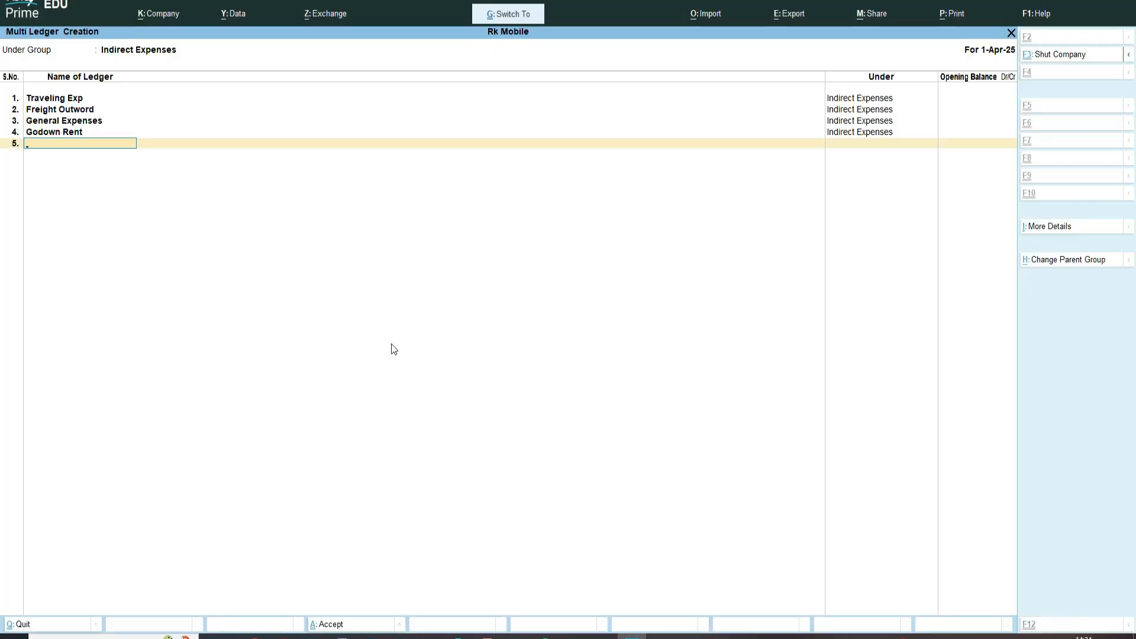
key("ctrl+v")
key("Return")
key("Return")
key("Return")
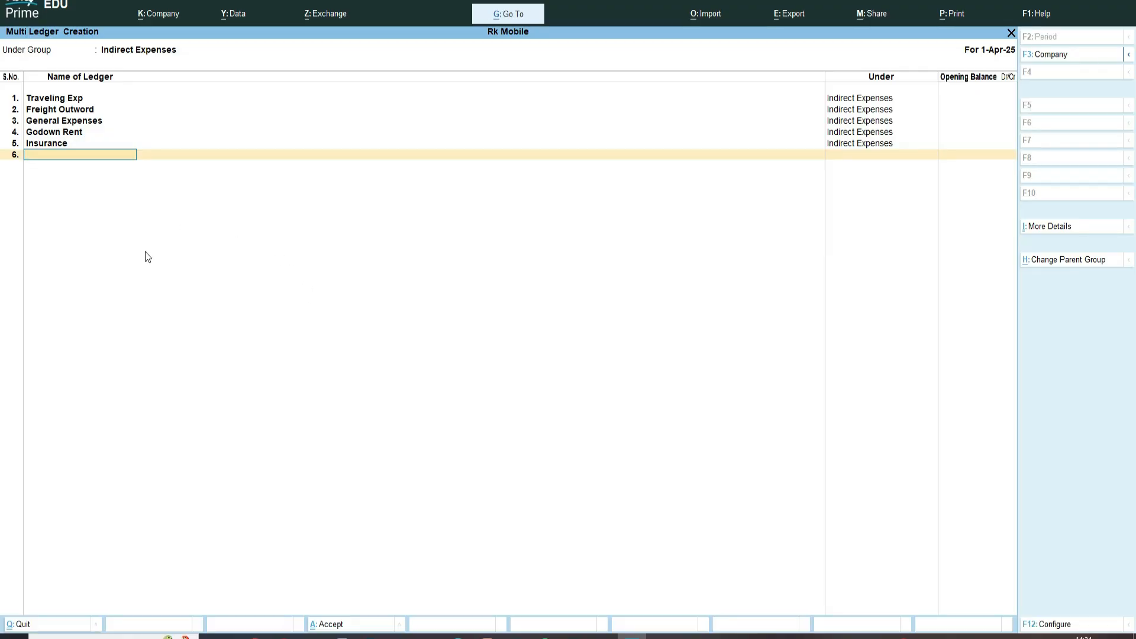
- Scroll the ebook's ledger list to find and select Shop Exp
key("alt+Tab")
scroll(521, 415, "down", 4)
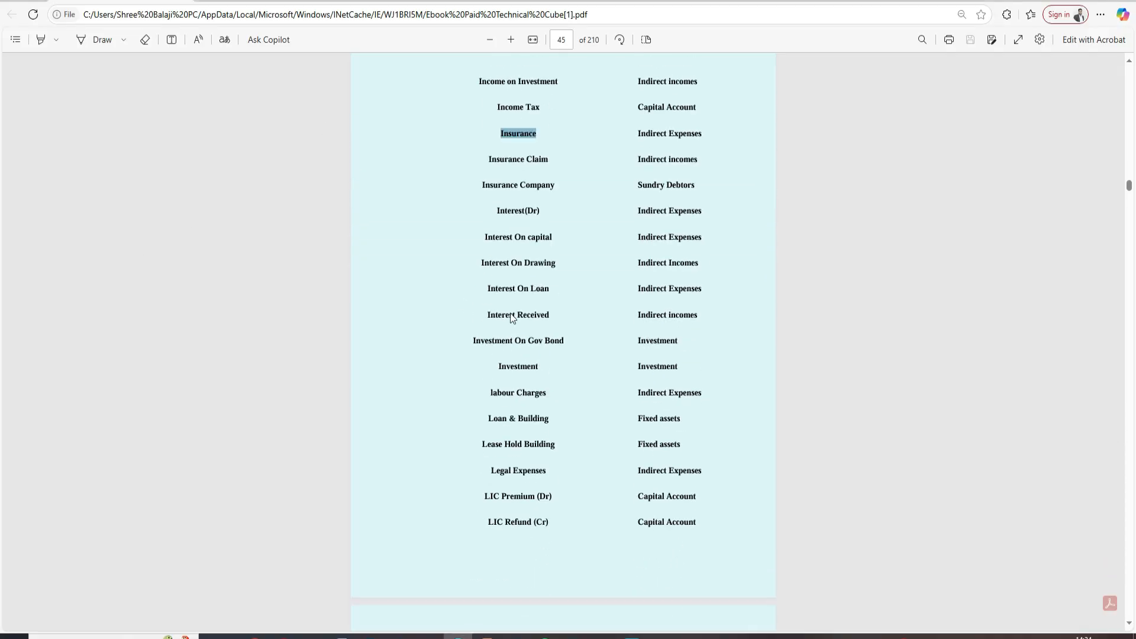
left_click(712, 428)
scroll(630, 364, "up", 2)
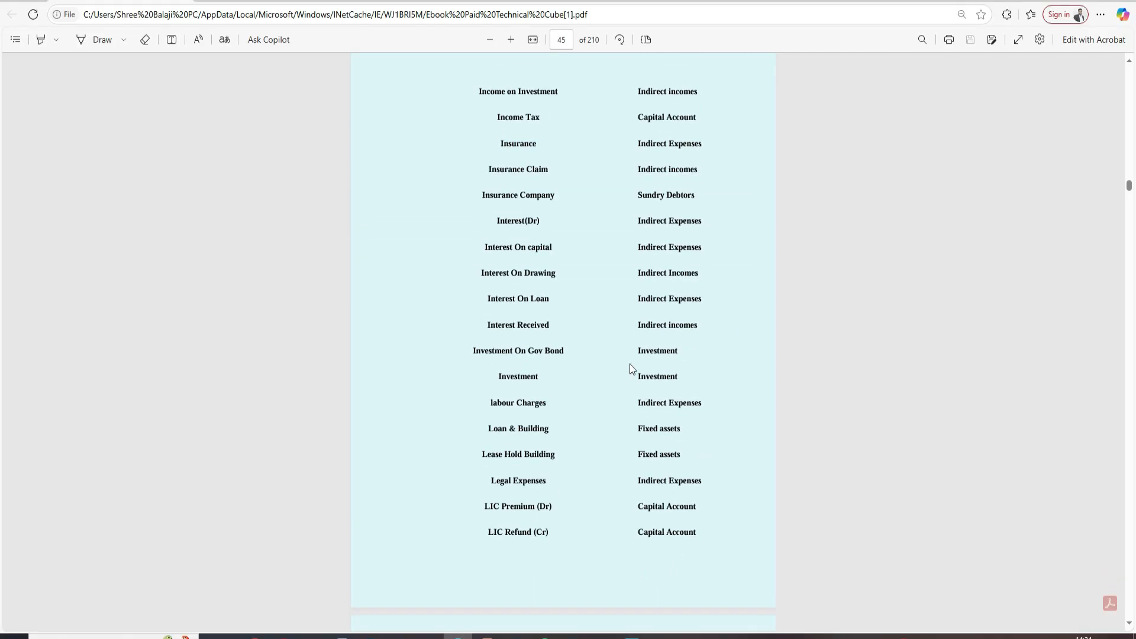
scroll(754, 382, "down", 2)
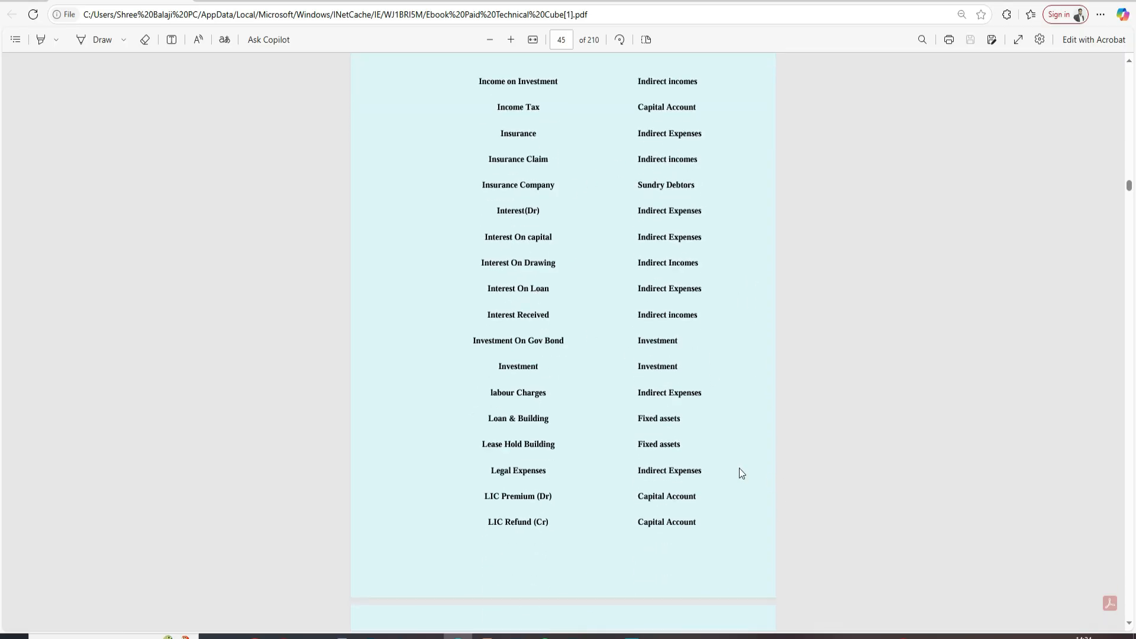
scroll(701, 449, "down", 10)
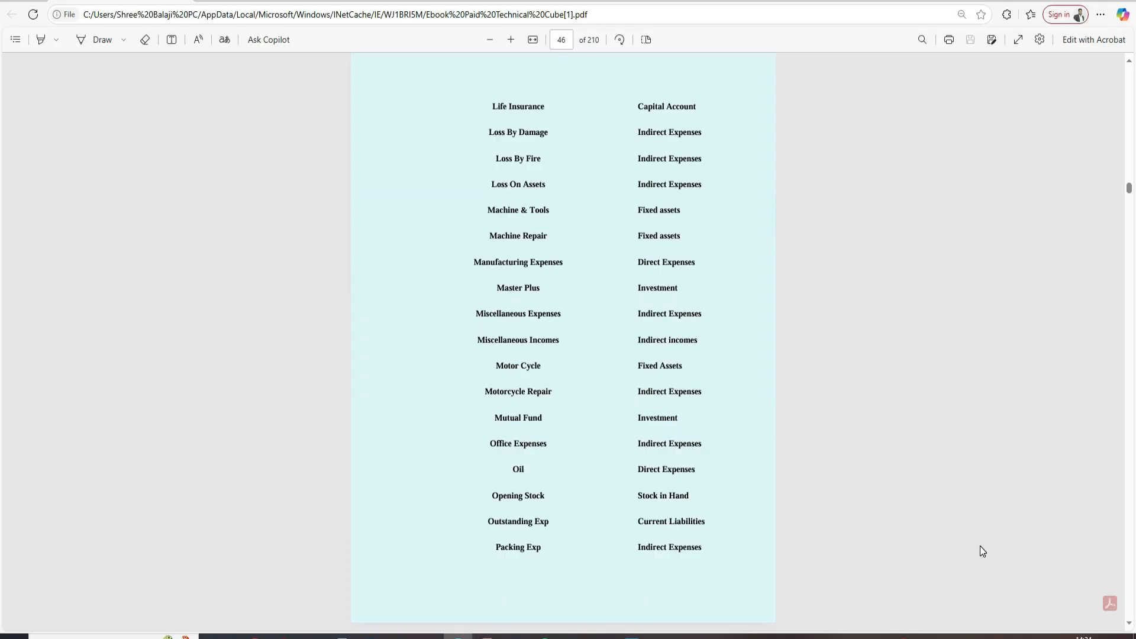
scroll(981, 544, "down", 12)
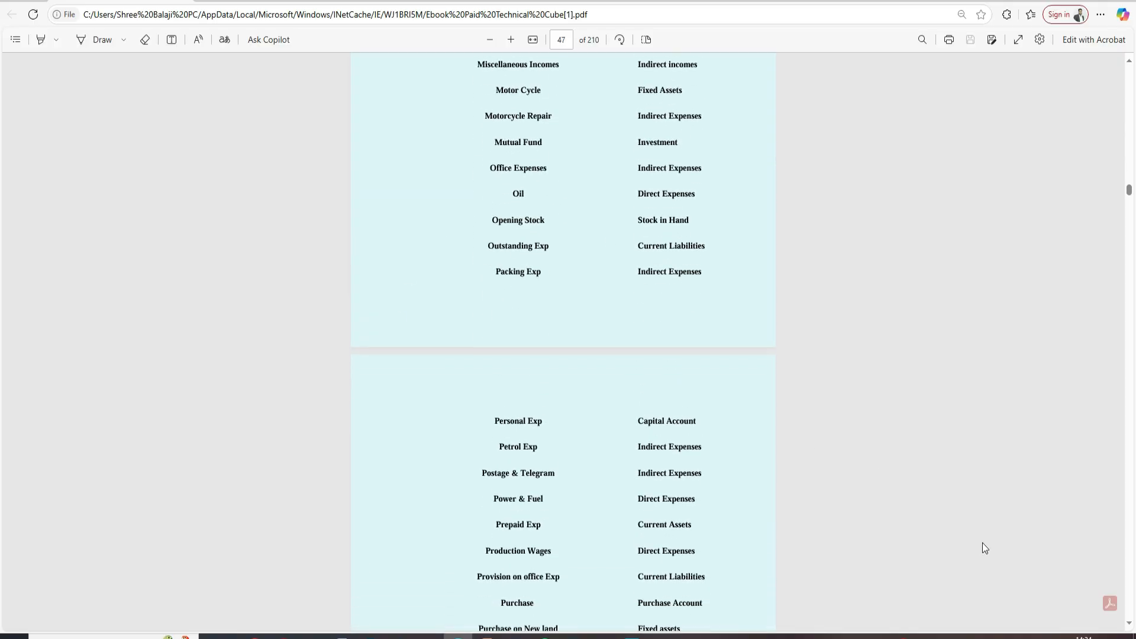
scroll(995, 556, "up", 2)
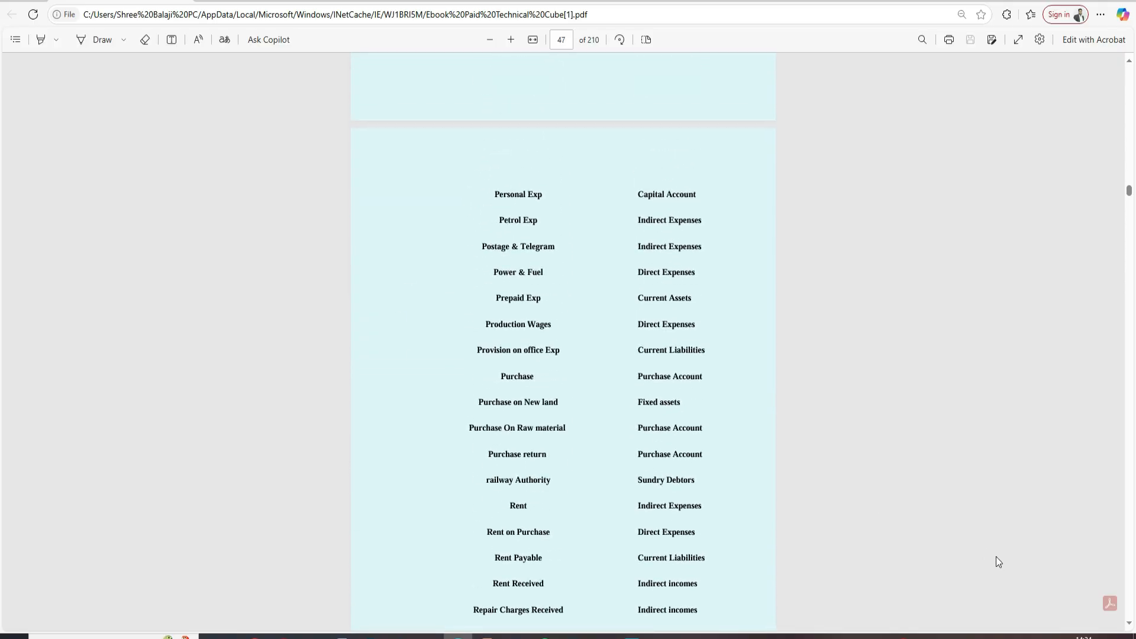
scroll(996, 559, "down", 1)
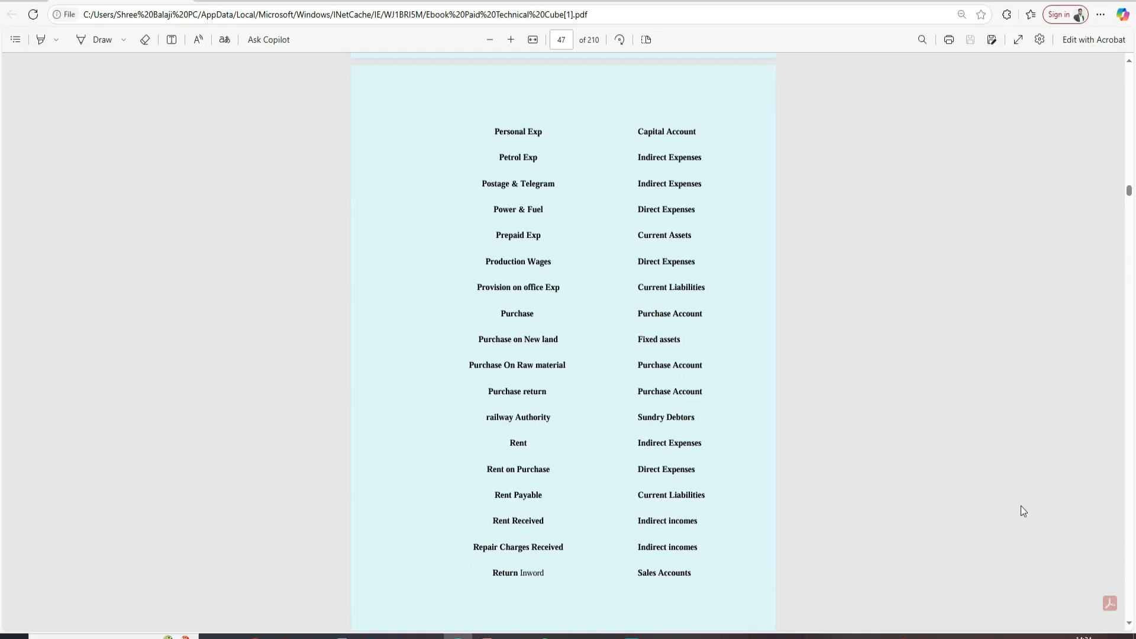
scroll(1020, 506, "down", 10)
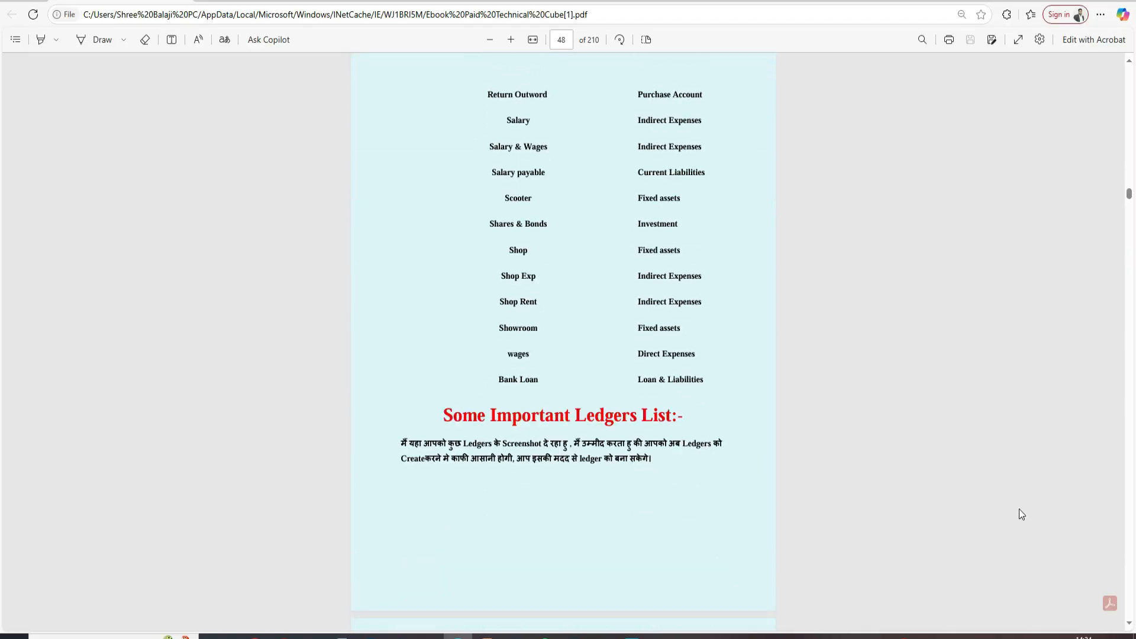
scroll(1017, 508, "up", 1)
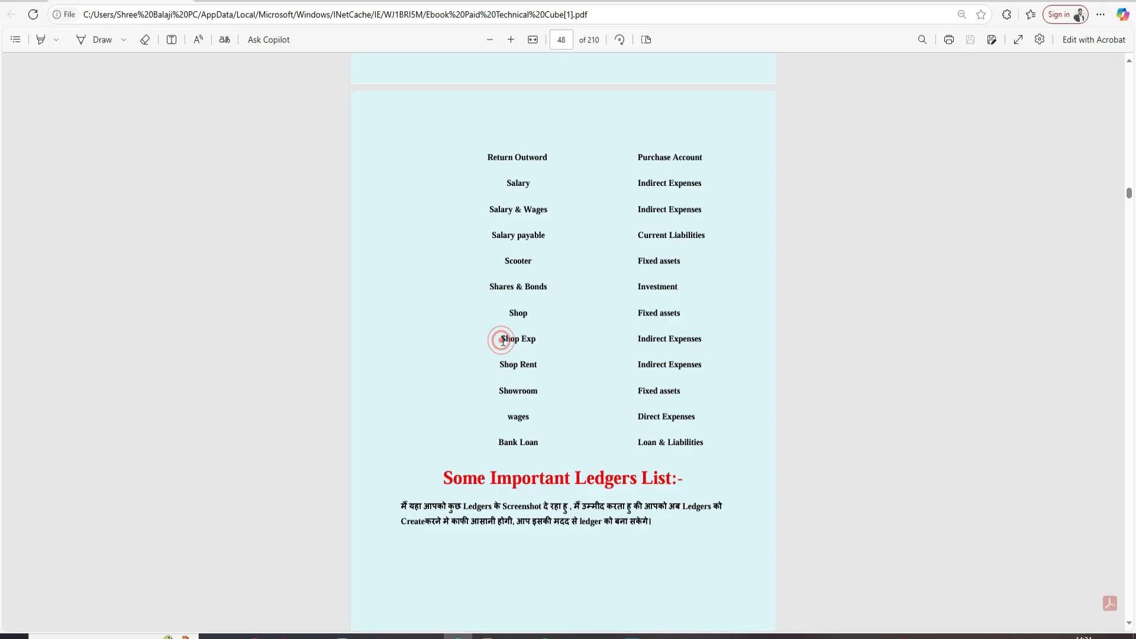
left_click_drag(500, 338, 541, 339)
- Paste 'Shop Exp' as the sixth Indirect Expenses ledger and accept saving all six new ledgers
key("ctrl+c")
key("alt+Tab")
key("ctrl+v")
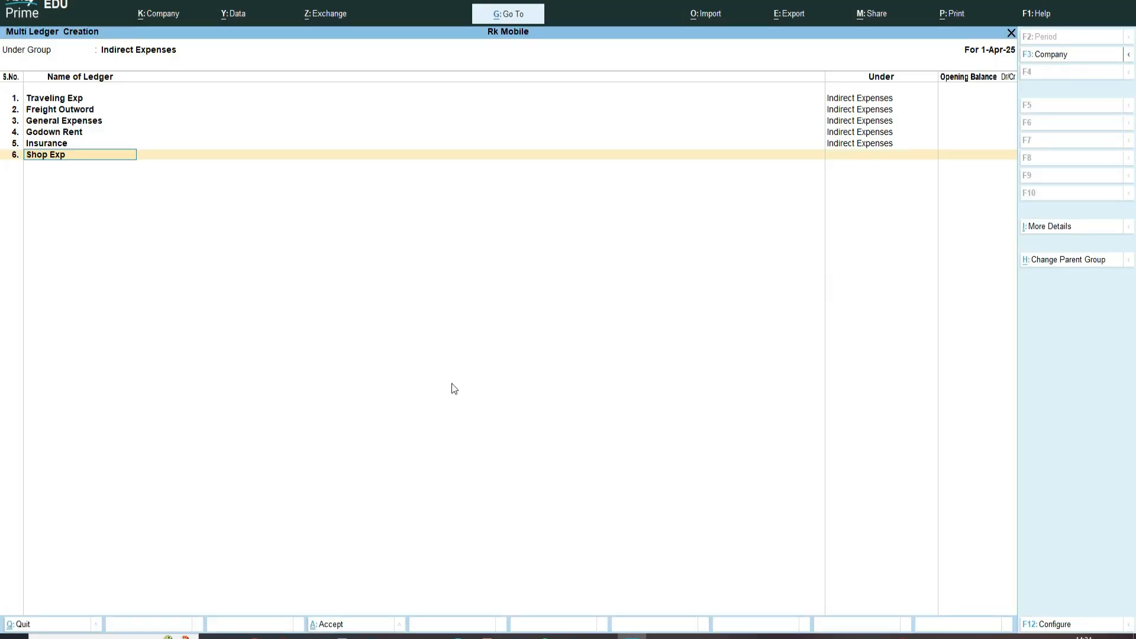
key("Return")
key("Return")
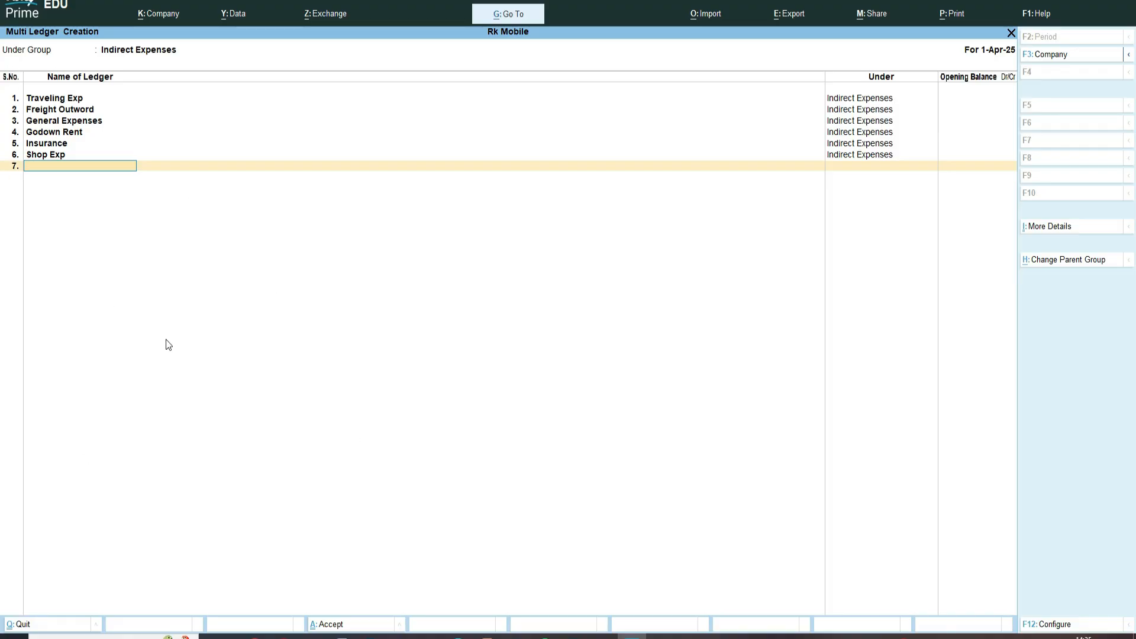
key("Return")
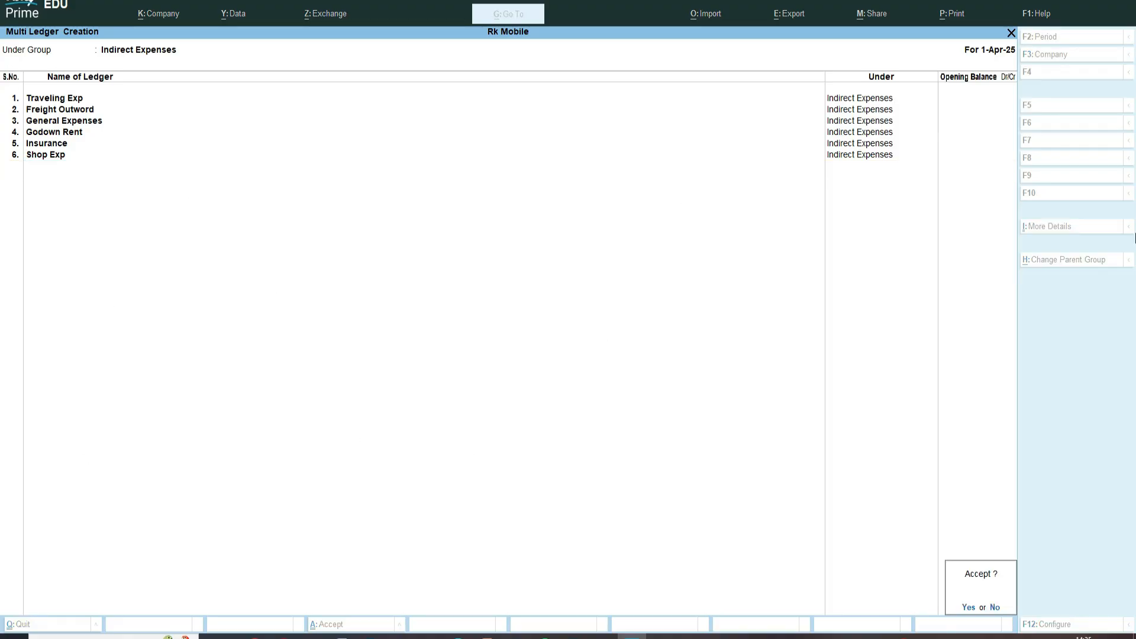
key("Return")
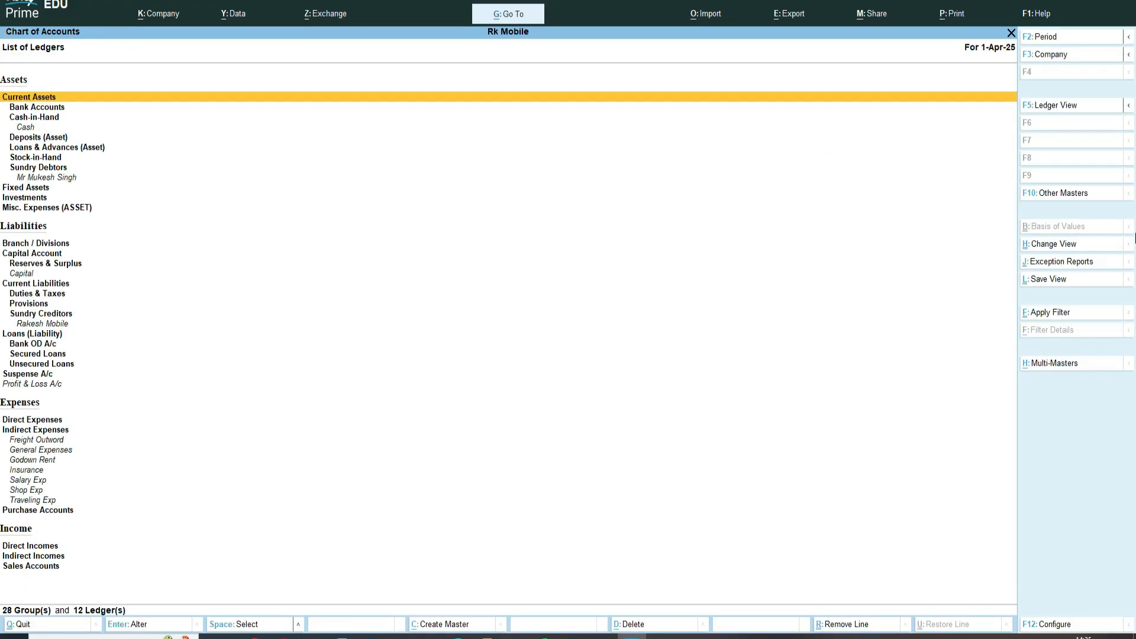
- Open Alter > Ledger from Gateway of Tally, review Shop Exp, Traveling Exp and Godown Rent, then return to the masters list
key("Escape")
key("Escape")
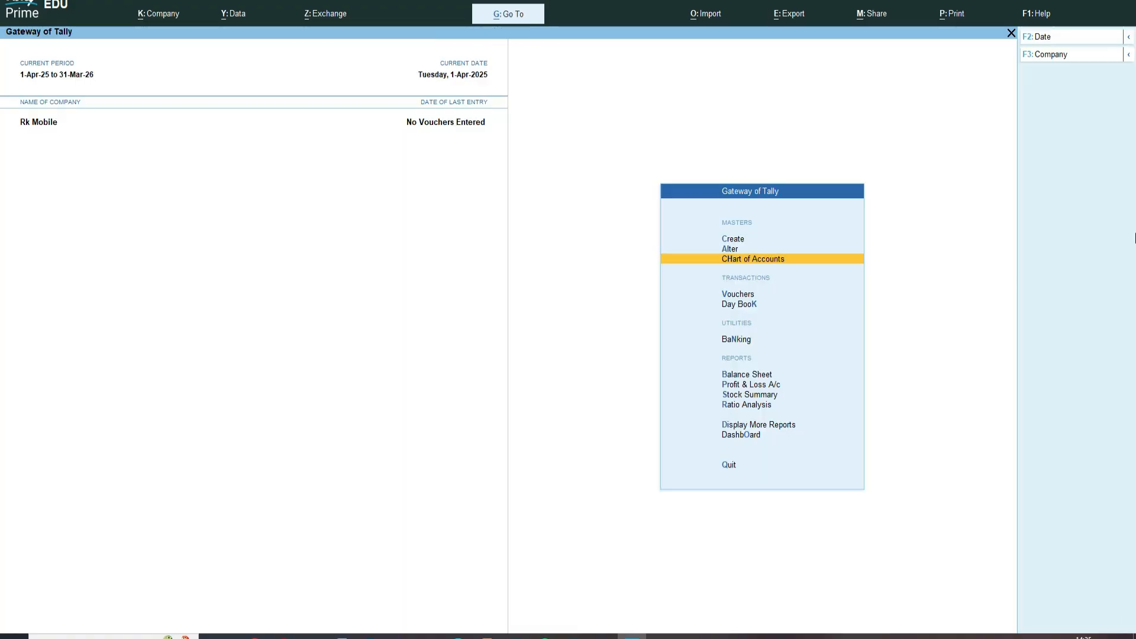
key("Up")
key("Return")
key("Down")
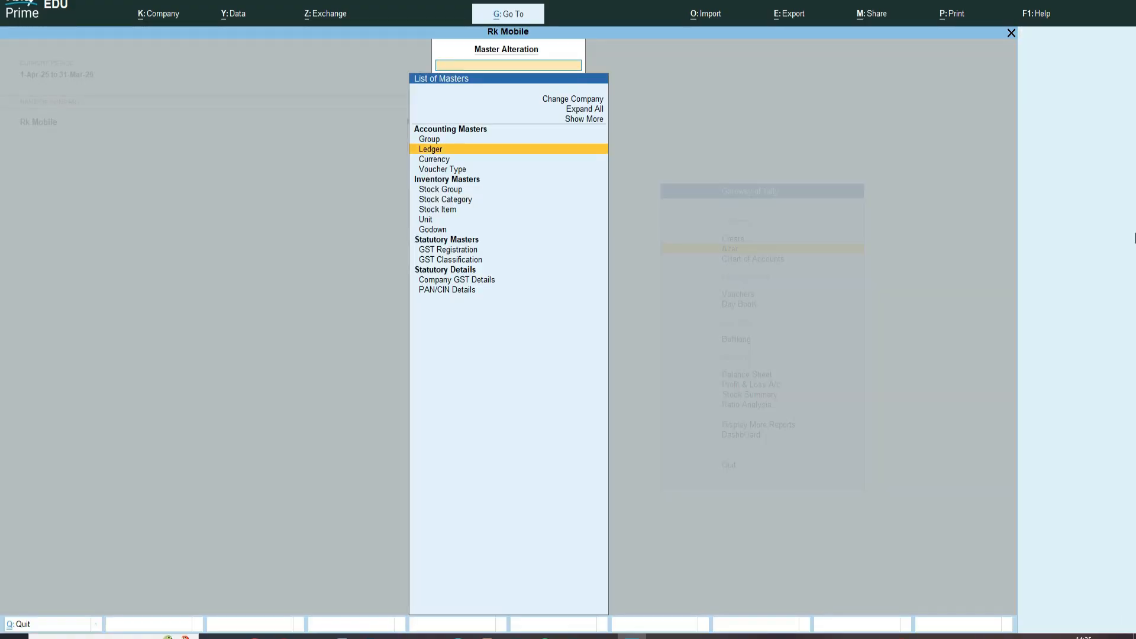
key("Return")
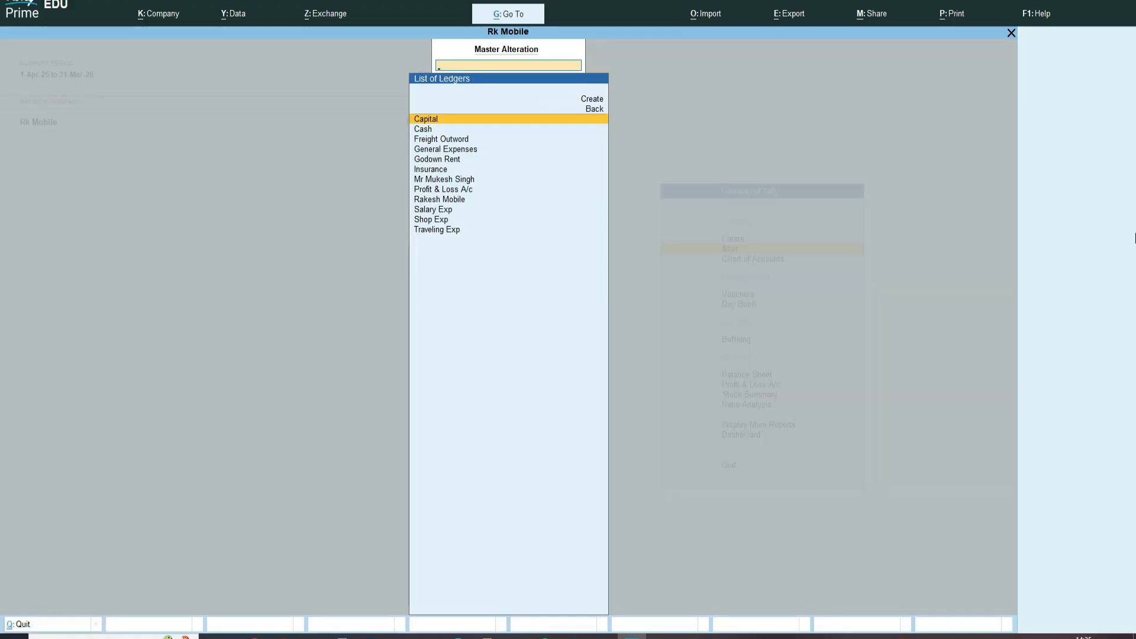
key("Down")
key("Down")
key("Down")
key("Down")
key("Down")
key("Down")
key("Down")
key("Down")
key("Down")
key("Down")
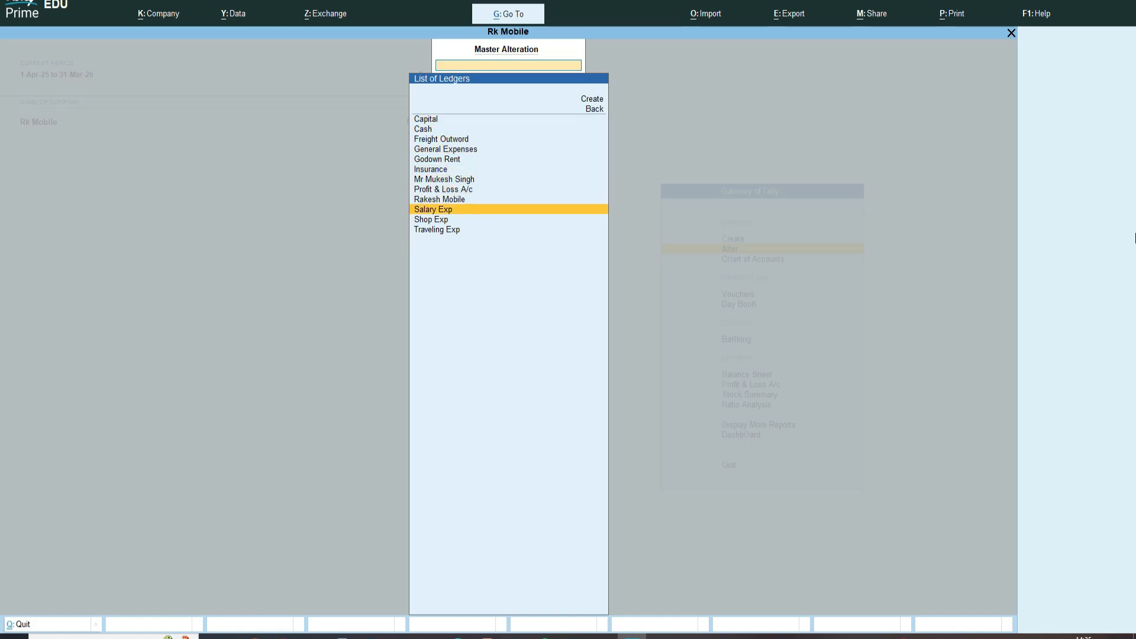
key("Down")
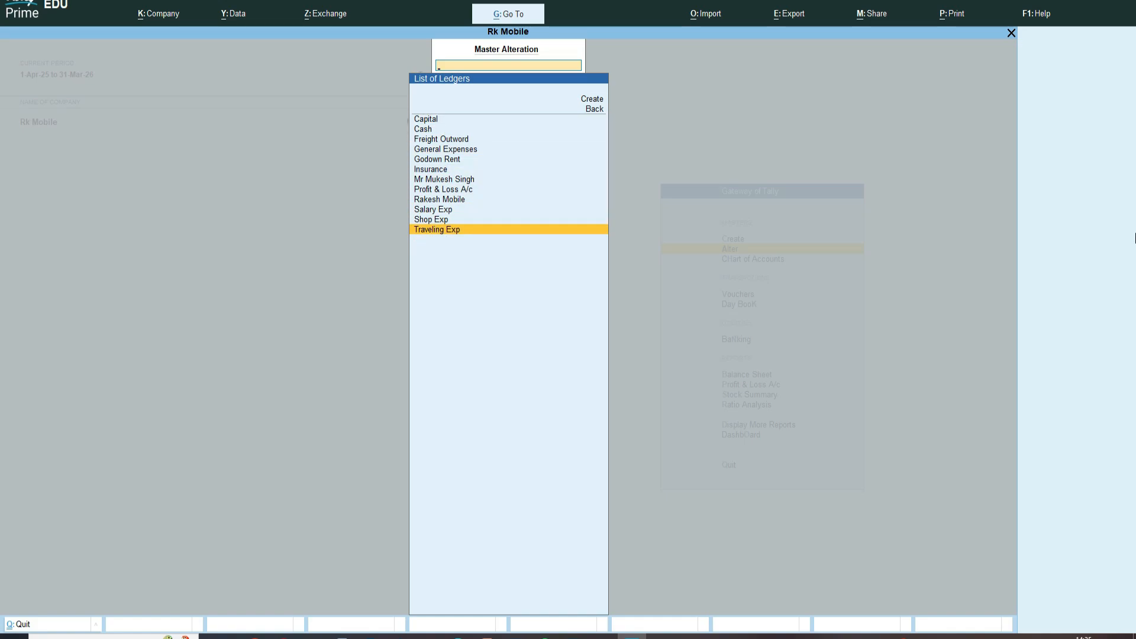
key("Up")
key("Up")
key("Up")
key("Up")
key("Up")
key("Up")
key("Up")
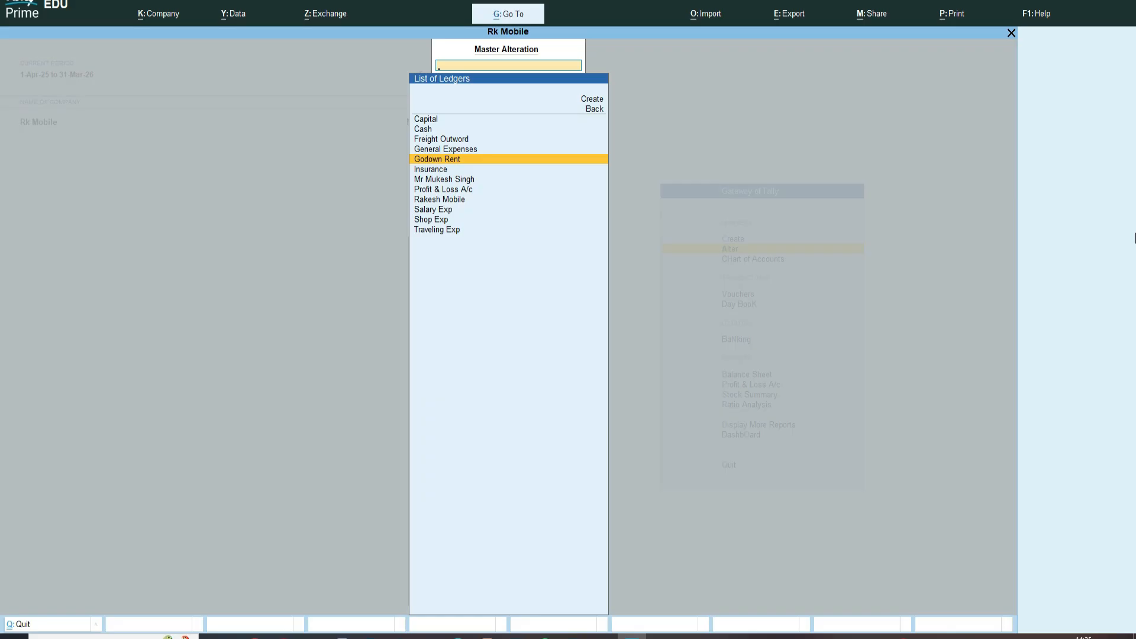
key("Escape")
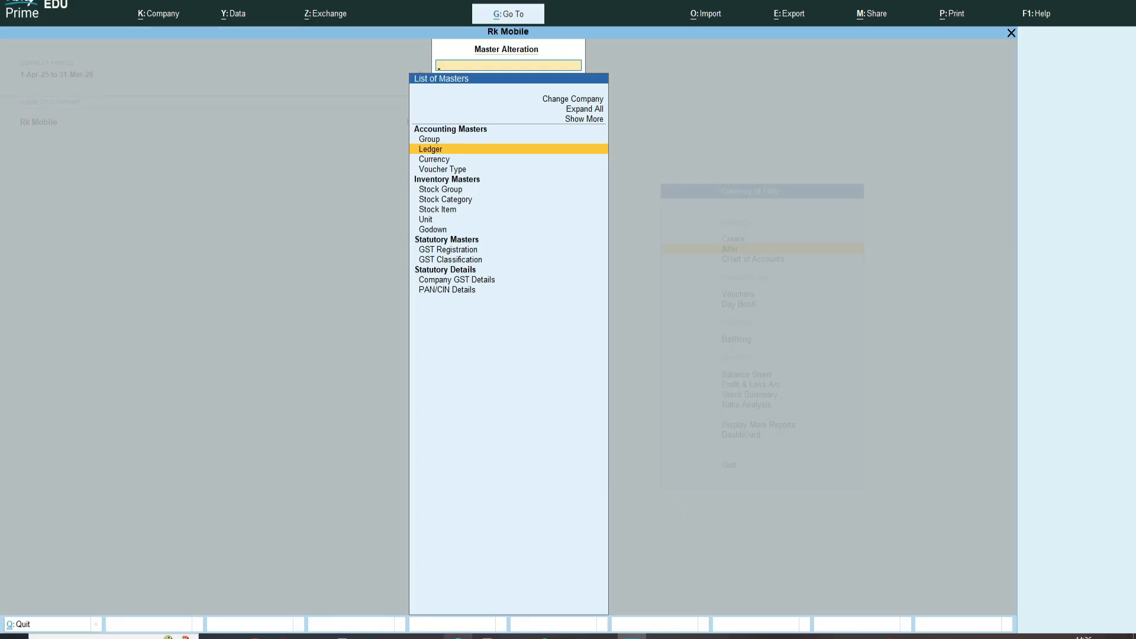
- Check the ebook's page 47 table showing Rent goes under Indirect Expenses, then return to Tally's ledger list
mouse_move(457, 637)
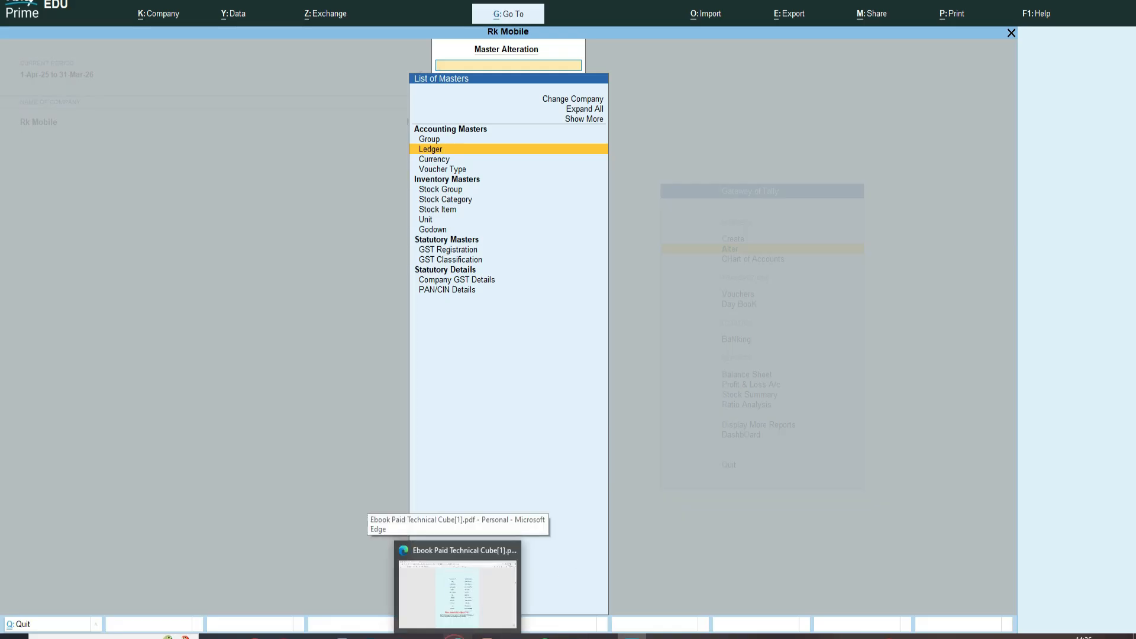
left_click(457, 567)
left_click(537, 391)
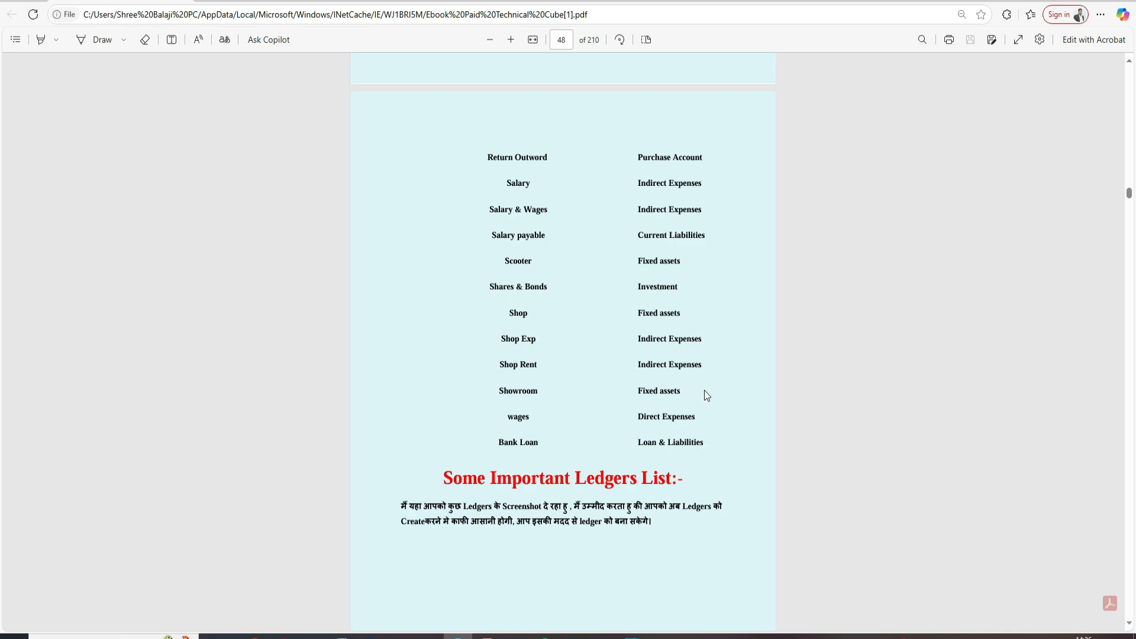
scroll(704, 390, "up", 7)
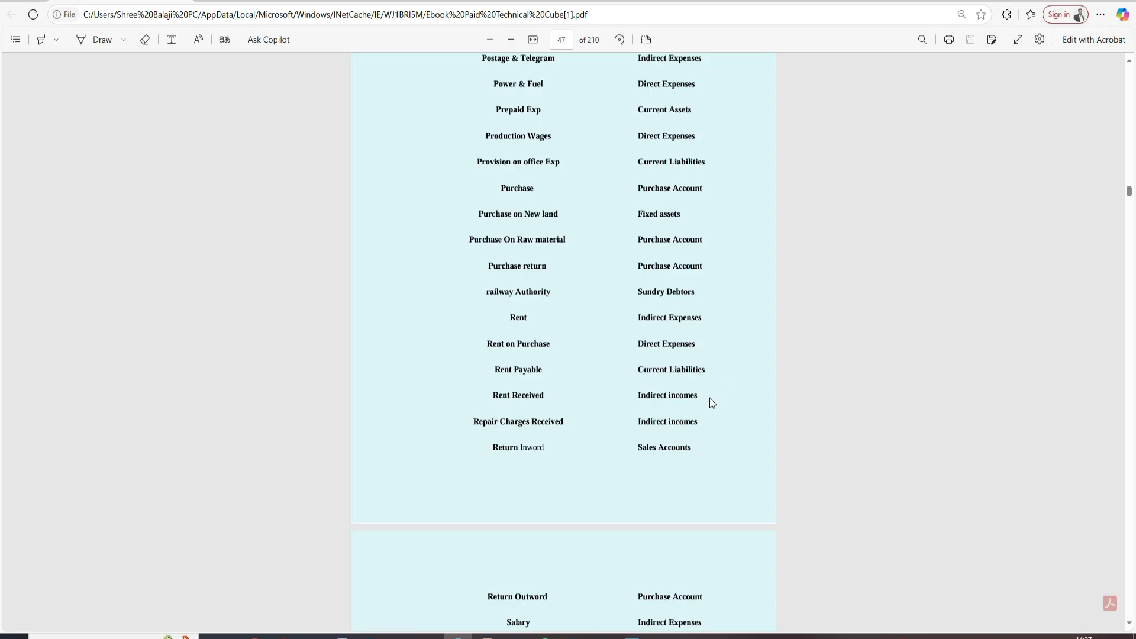
scroll(721, 443, "up", 1)
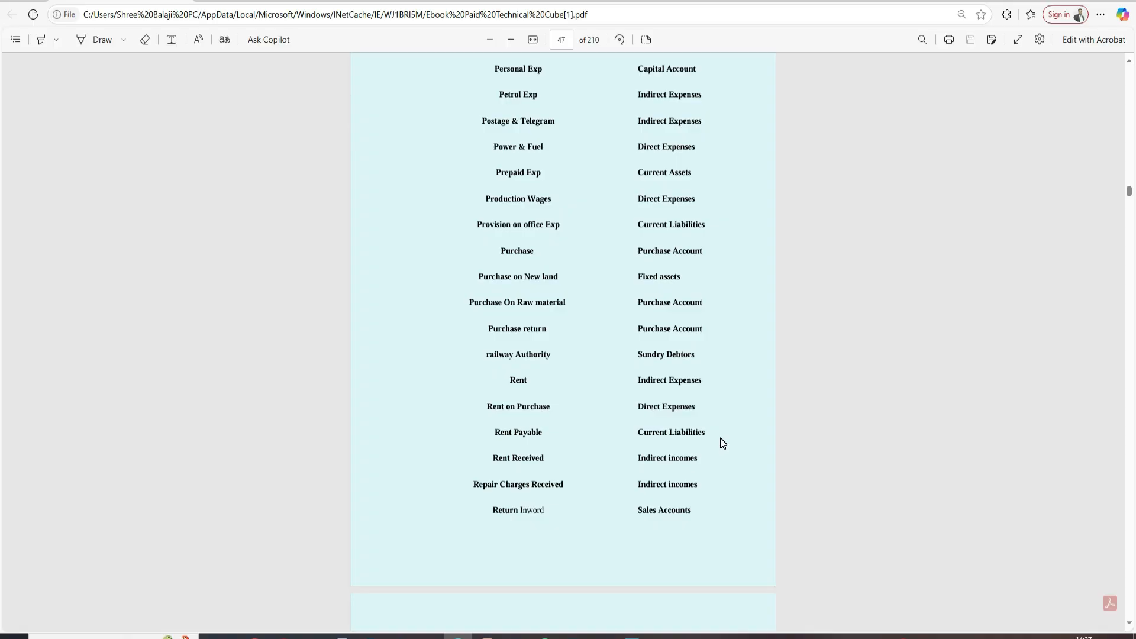
key("alt+Tab")
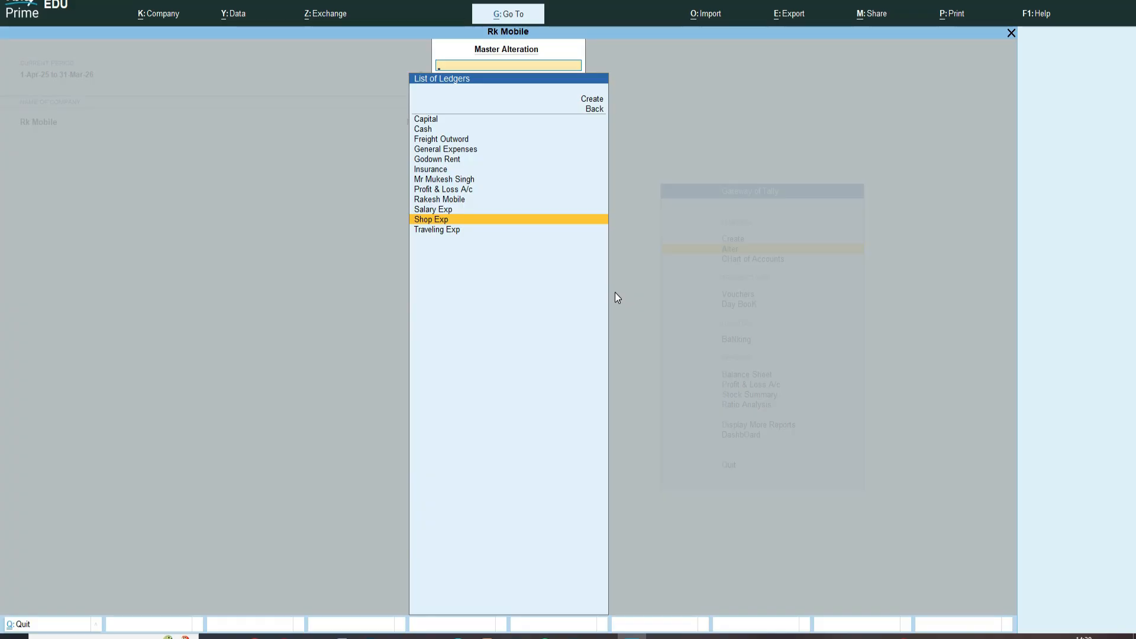
- Rename the Shop Exp ledger to 'Rent Exp' under Indirect Expenses and save it
key("Return")
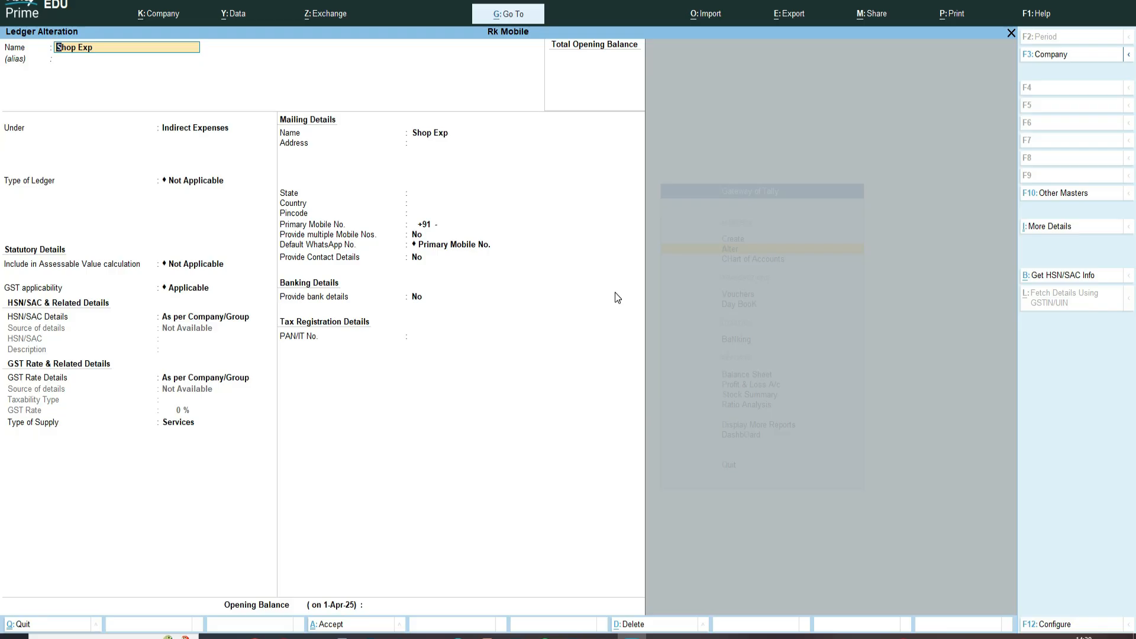
type("Rent Exp")
key("Return")
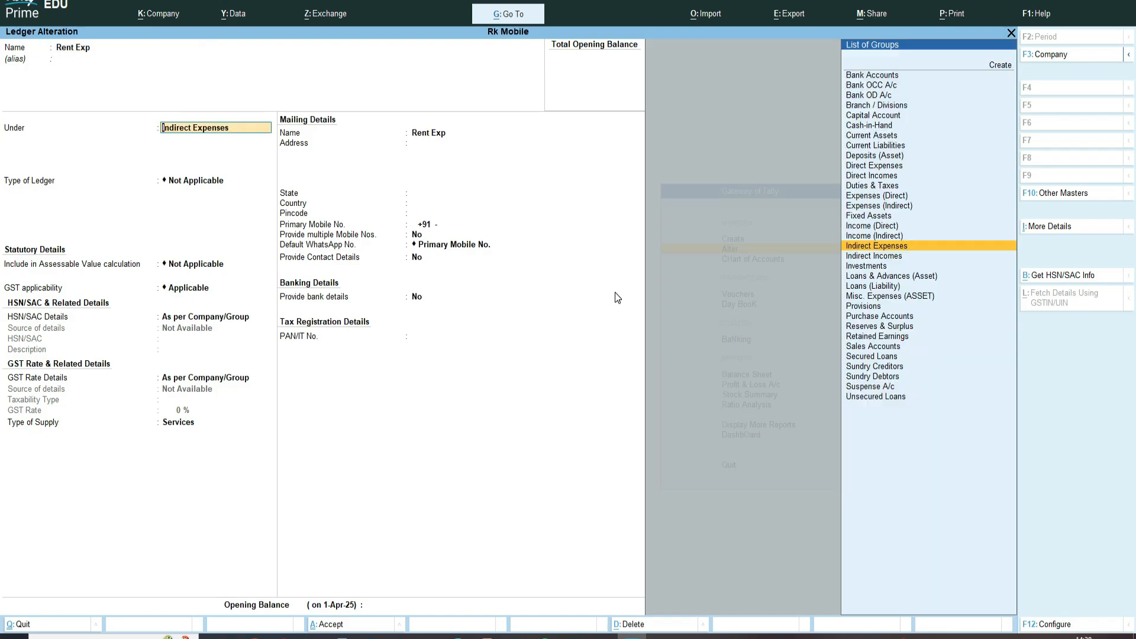
key("ctrl+a")
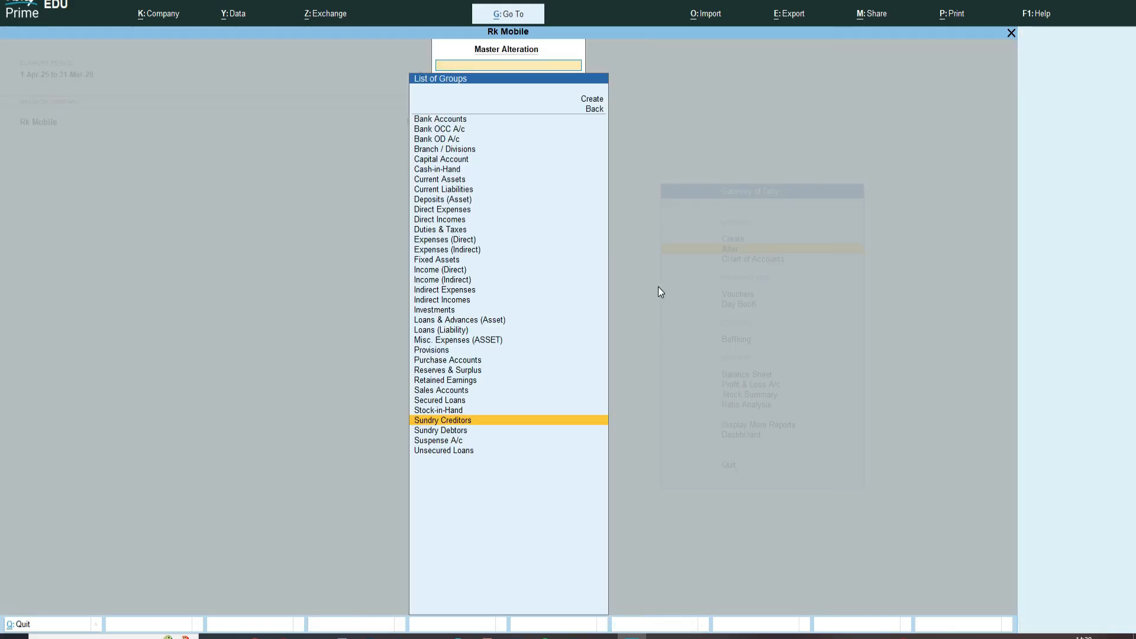
key("BackSpace")
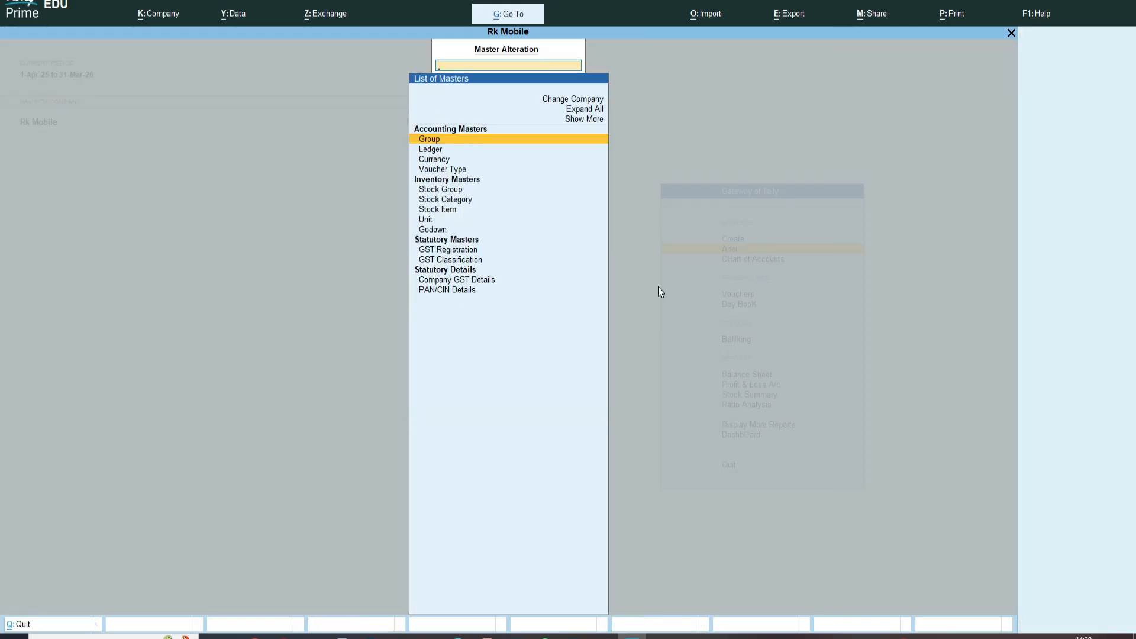
- Start a new group from Create > Group with Sundry Creditors as its parent
key("Escape")
key("Return")
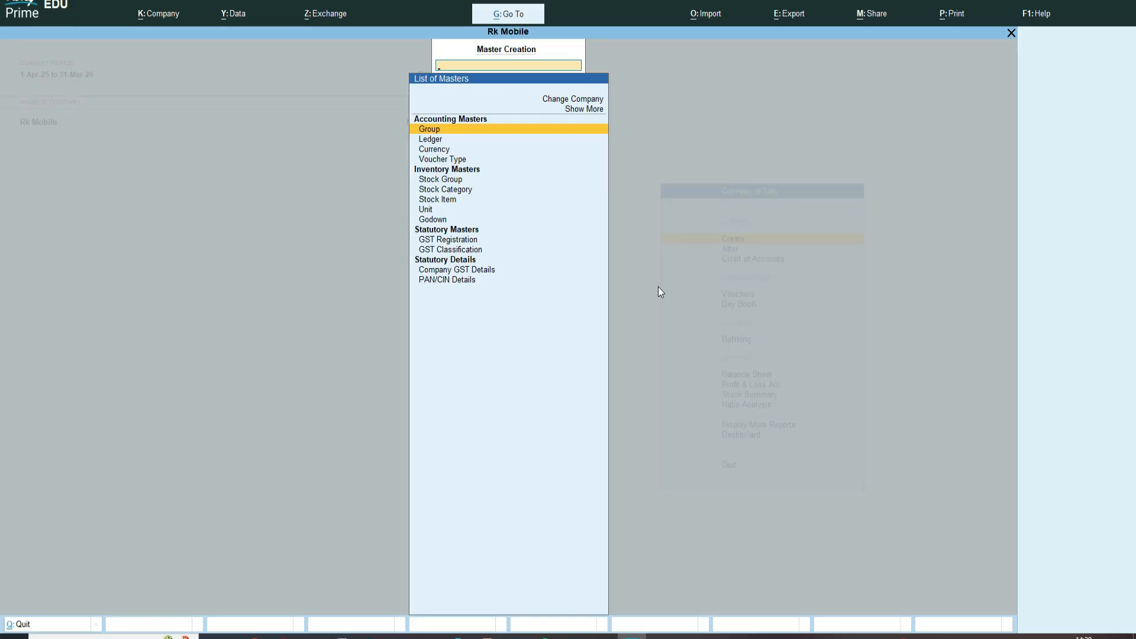
key("Return")
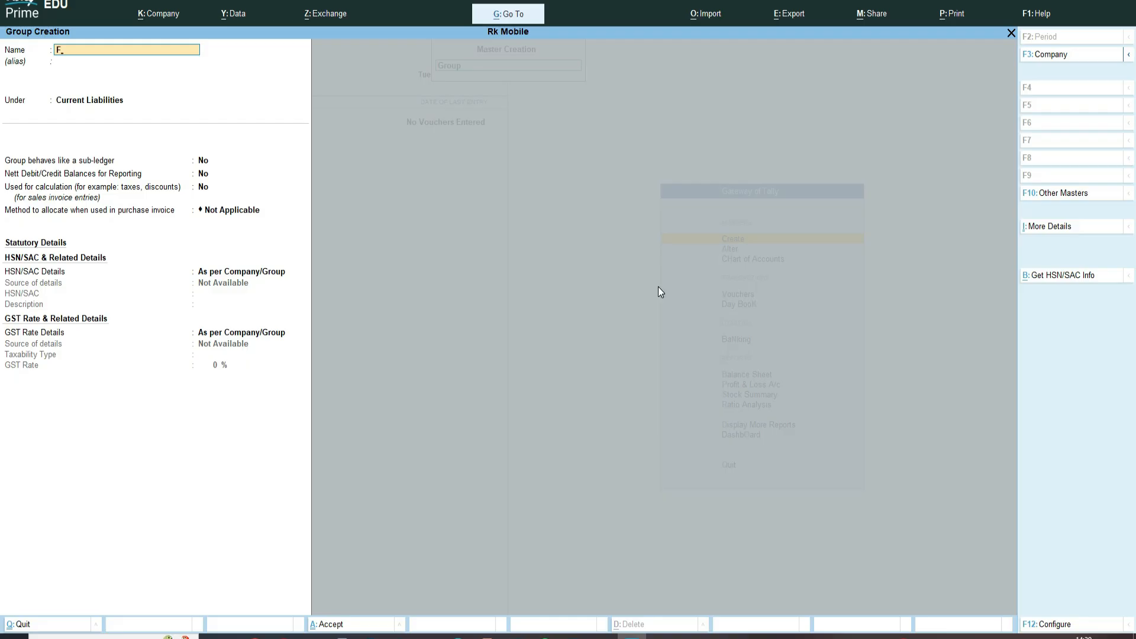
key("Return")
type("Sun")
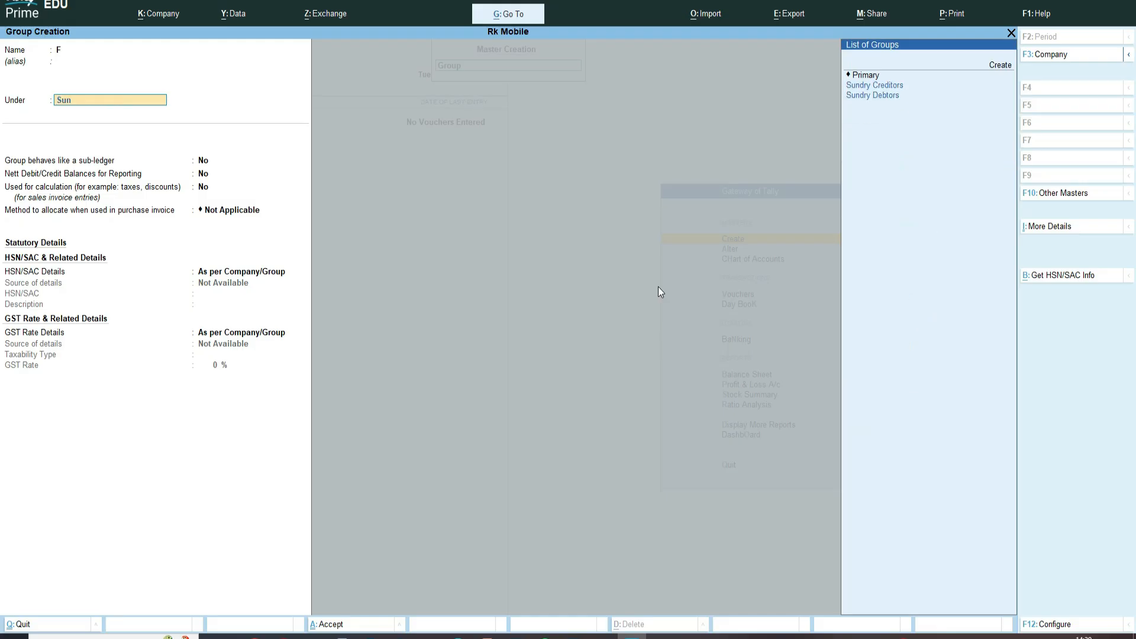
key("Return")
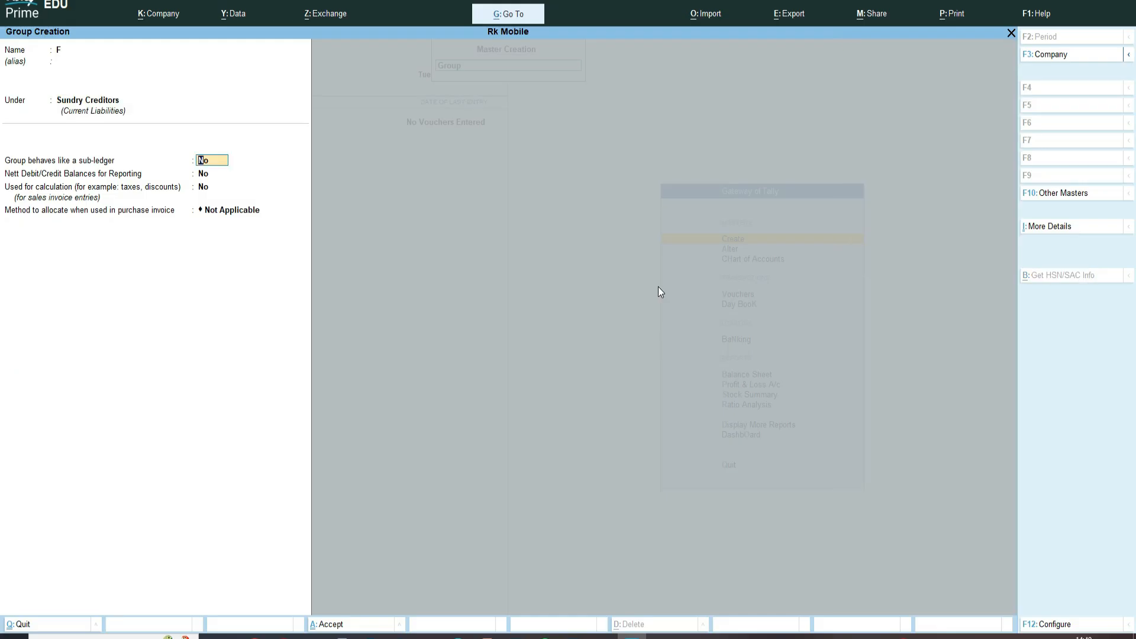
- Name the group 'Bilaspur (Sundry Creditors)', save it, and begin the next group as 'Raip'
key("shift+Tab")
key("shift+Tab")
type("Bi")
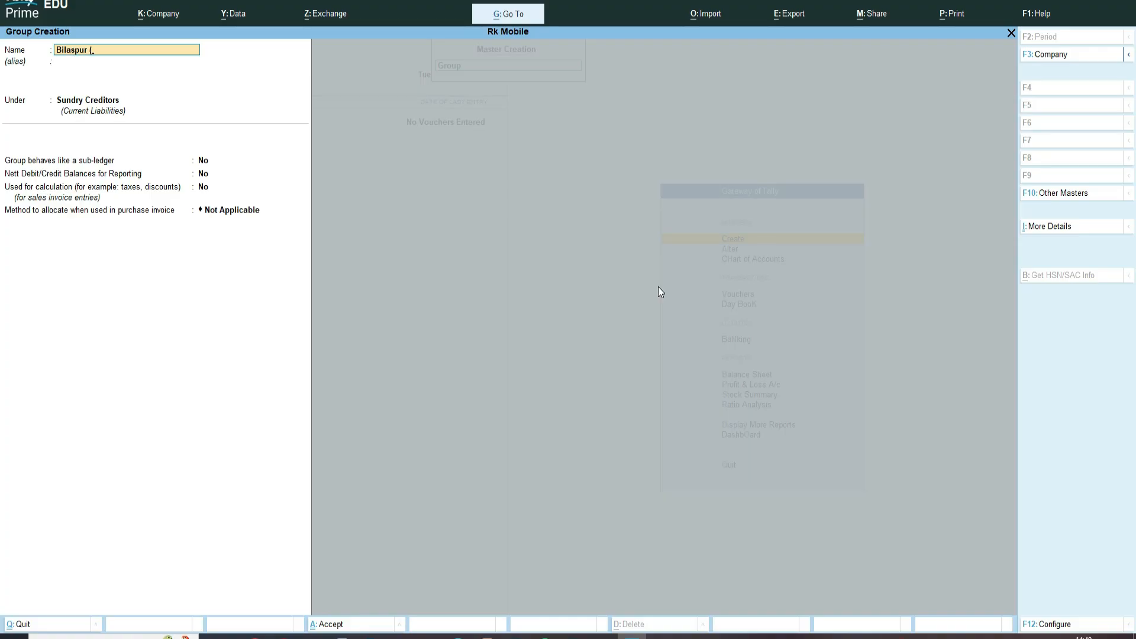
type("Sundry Creditors")
key("Return")
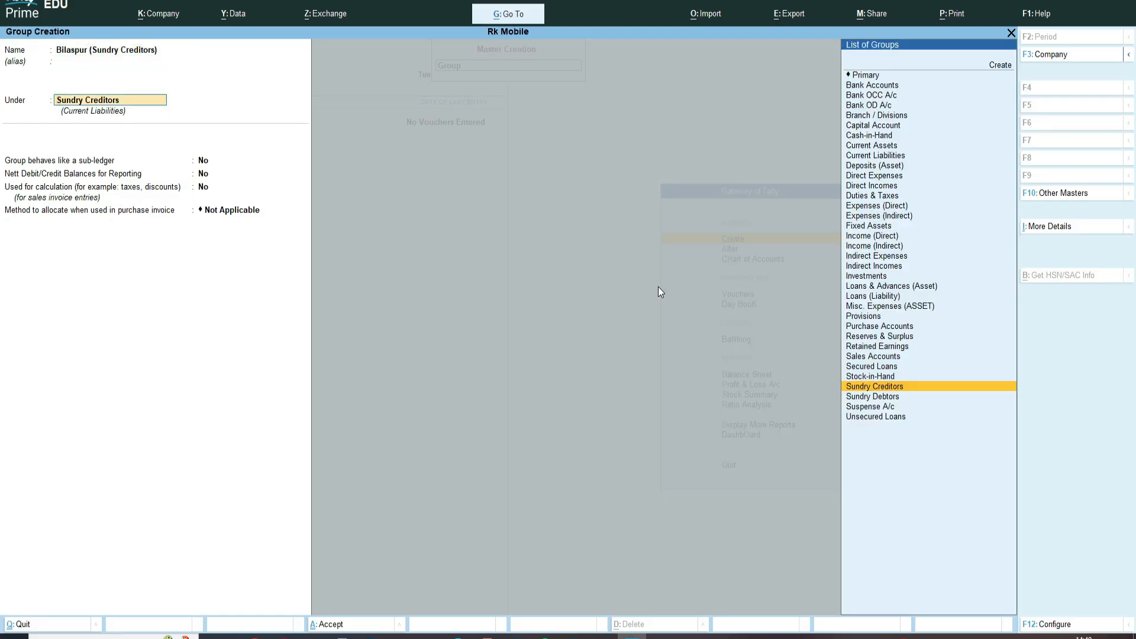
key("Return")
key("Return")
key("Return")
key("Return")
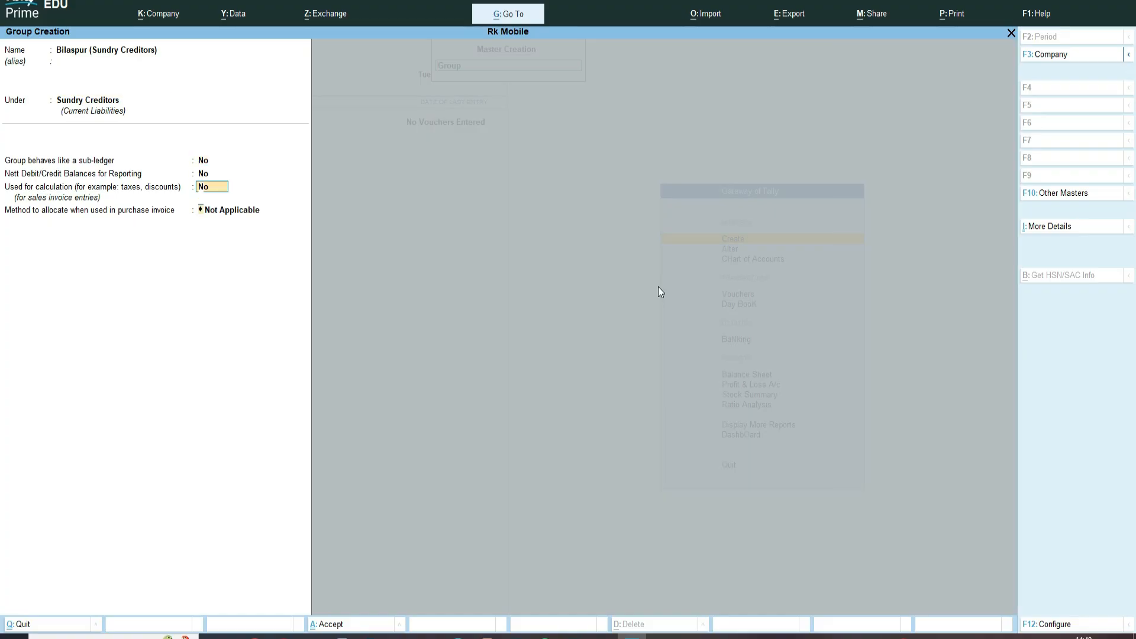
key("Return")
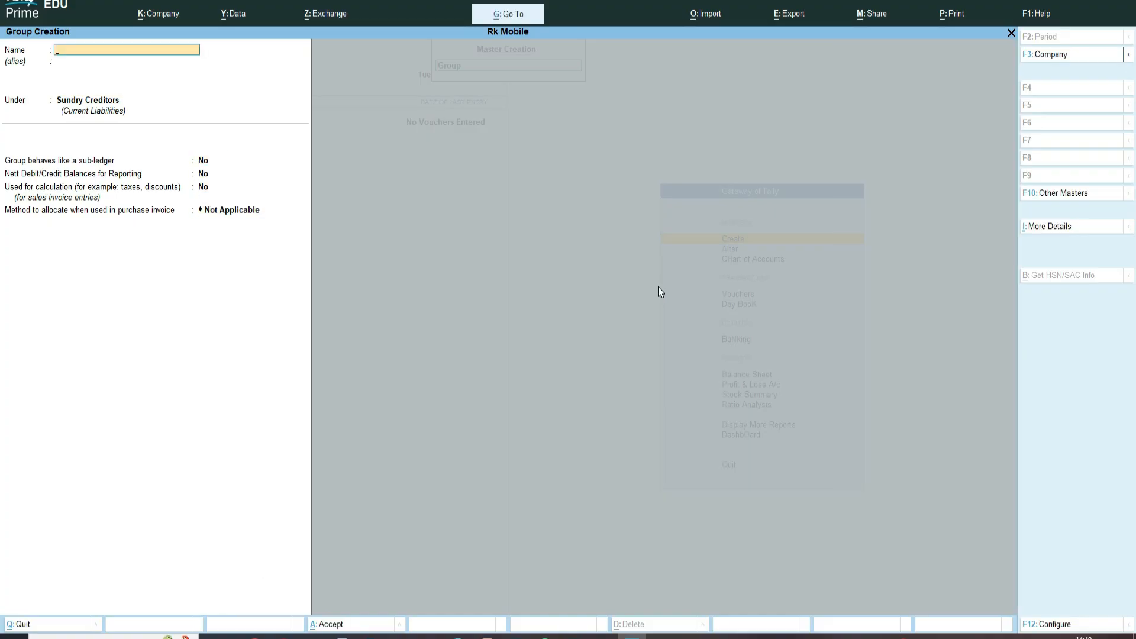
type("Raip")
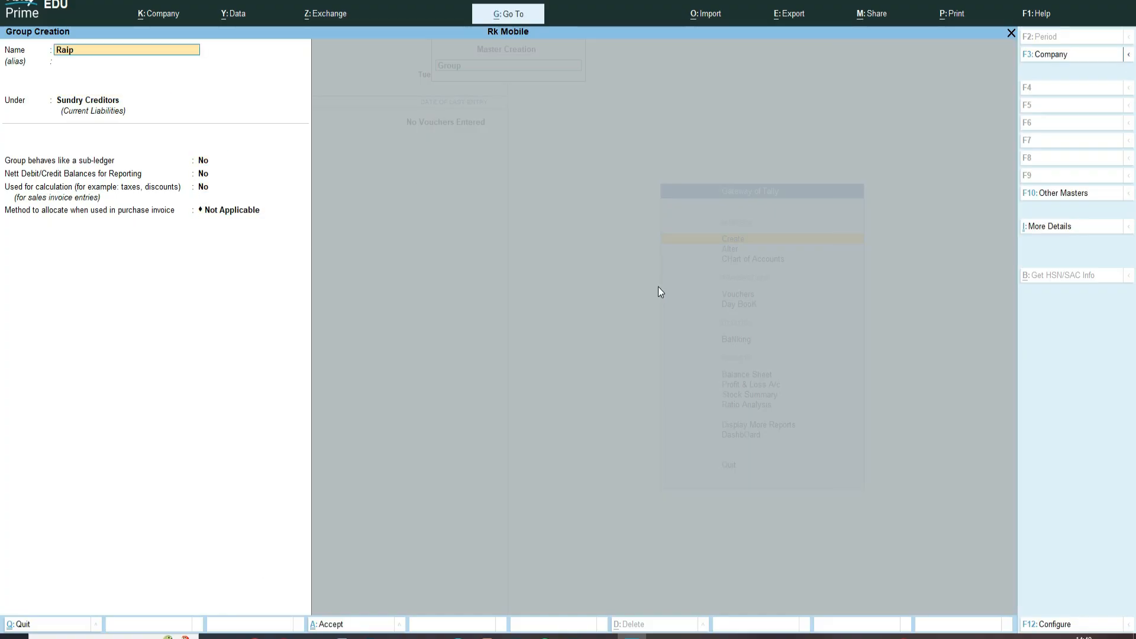